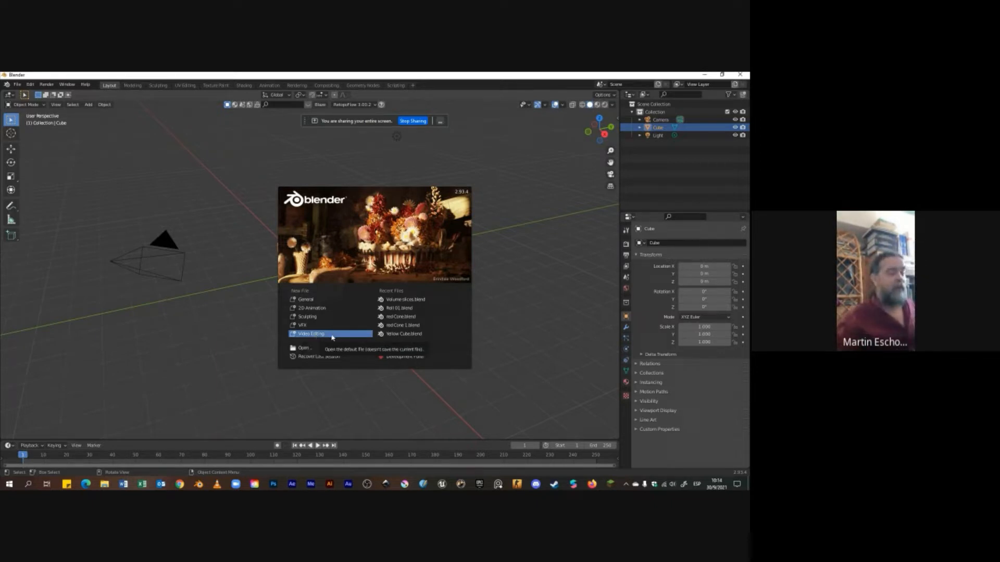
Start a 2D Animation file and draw loose rounded pencil strokes on successive frames of the timeline
click(308, 310)
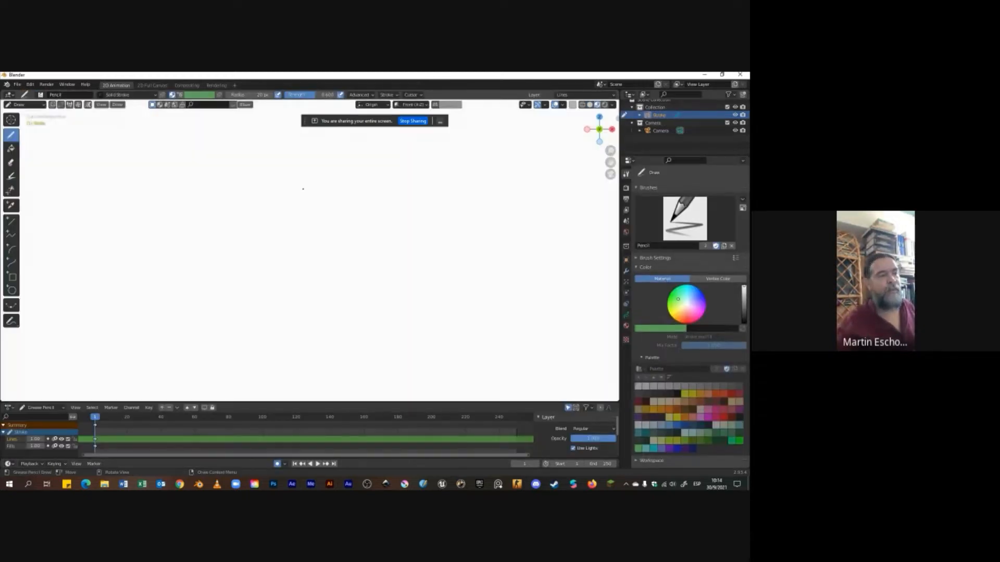
mouse_move(284, 252)
mouse_down()
mouse_move(293, 263)
mouse_move(298, 242)
mouse_move(362, 287)
mouse_move(317, 270)
mouse_up()
key(Right)
key(Right)
mouse_move(307, 251)
mouse_down()
mouse_move(367, 253)
mouse_move(308, 285)
mouse_move(346, 299)
mouse_move(357, 319)
mouse_up()
key(Right)
key(Right)
key(Right)
key(Right)
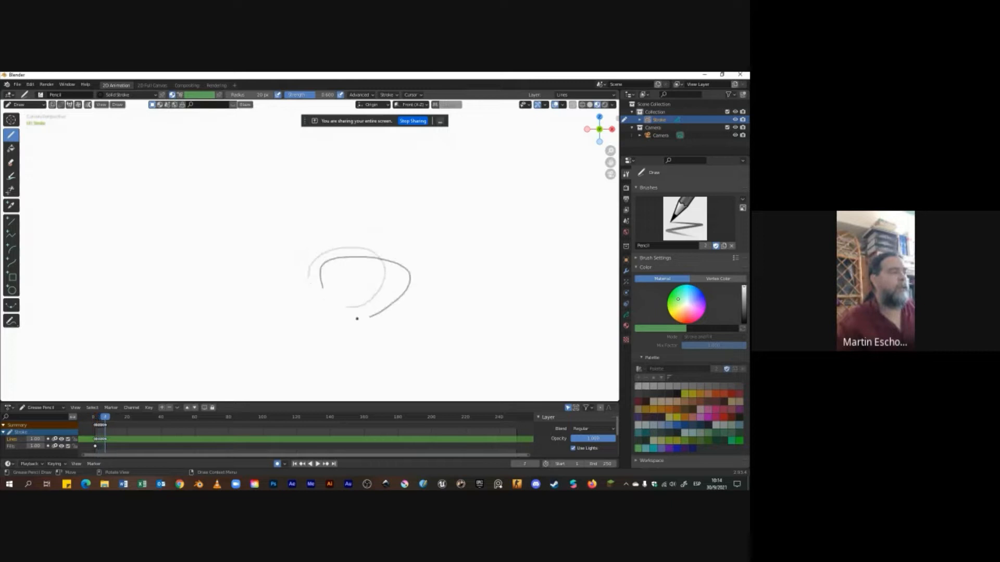
Play the hand-drawn stroke animation, scrubbing back to the start of the timeline
key(space)
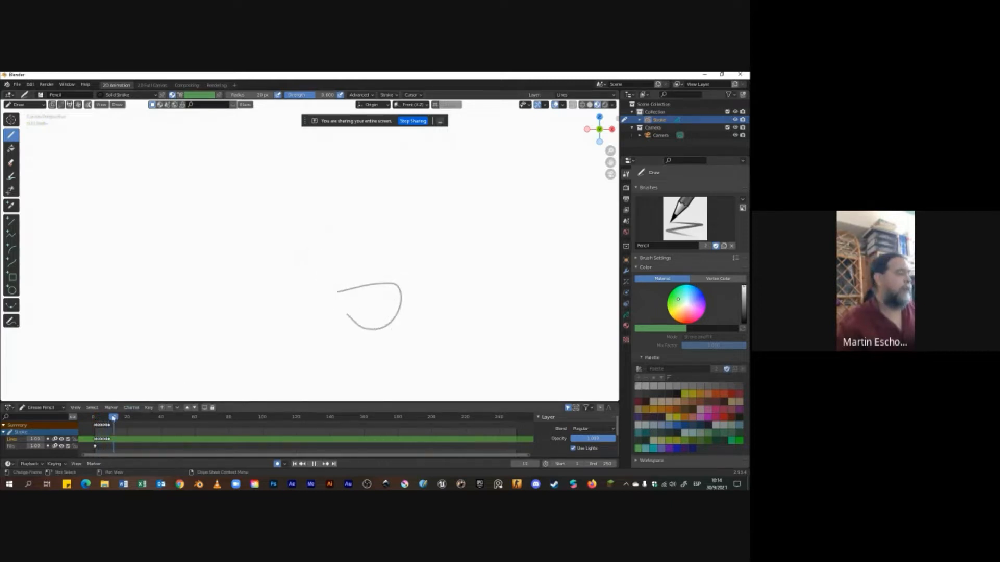
drag(114, 419, 93, 418)
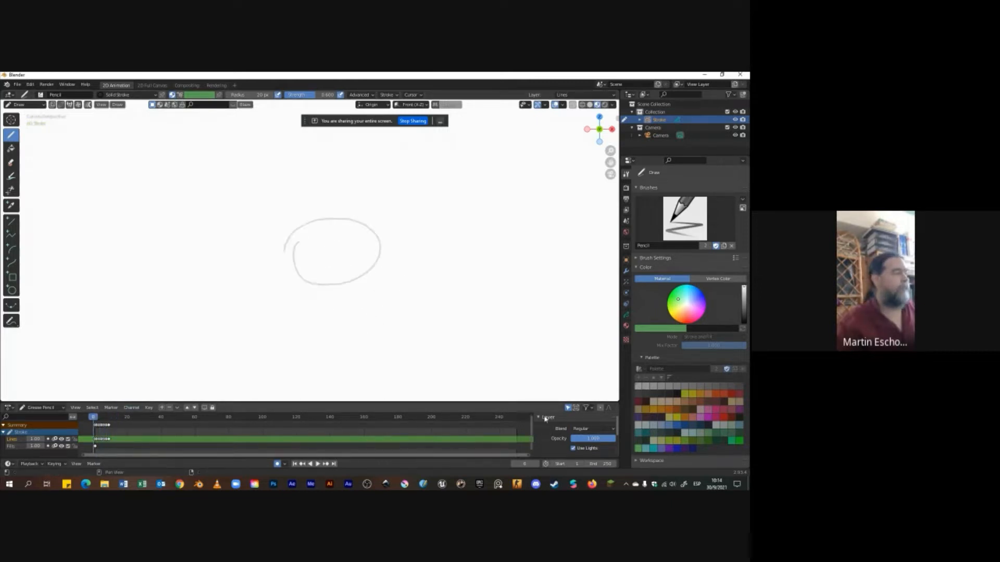
key(space)
key(Escape)
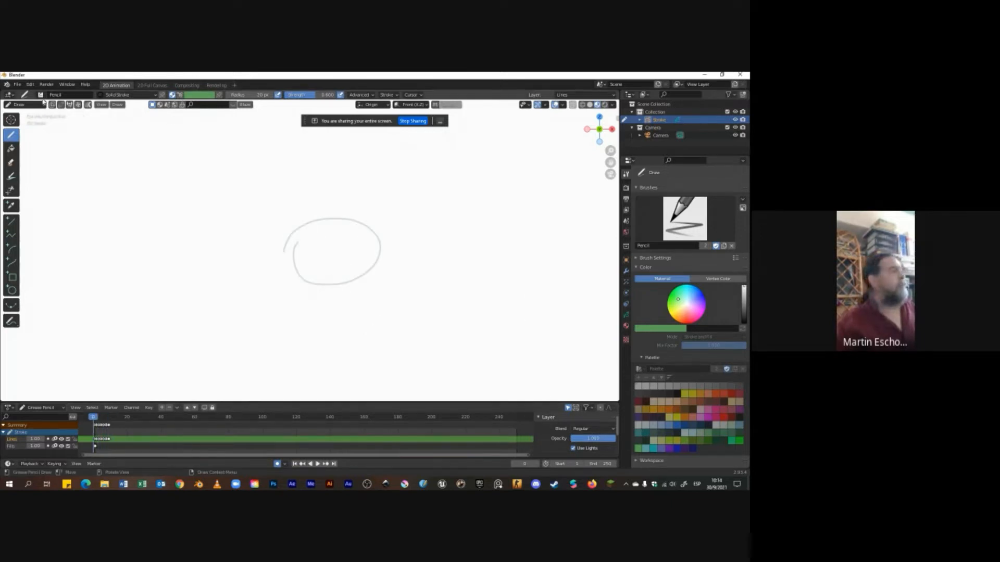
Switch the stroke drawing to Object Mode and try moving it in 3D space with the Move tool
click(21, 104)
click(21, 113)
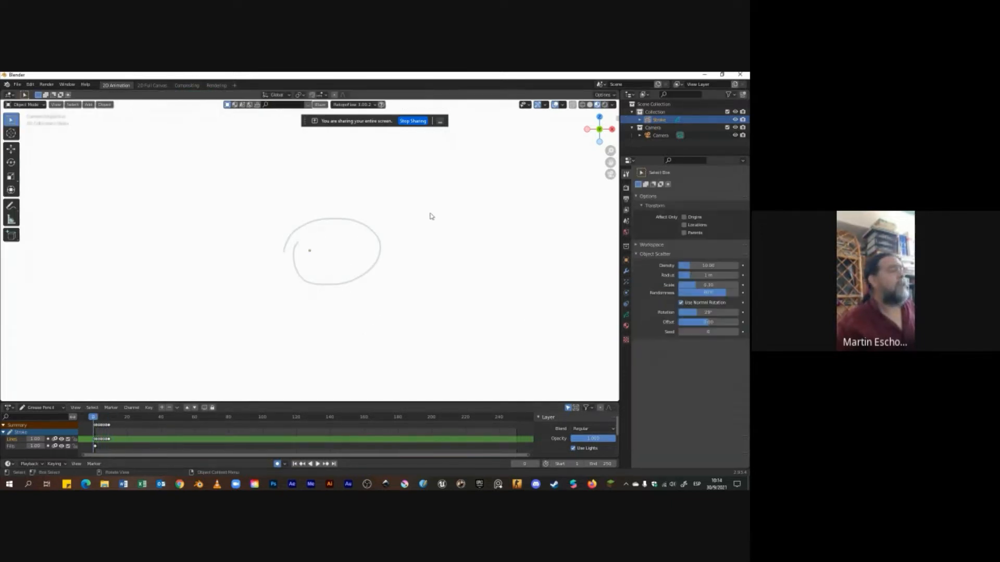
mouse_move(400, 234)
middle_down()
mouse_move(306, 252)
mouse_move(386, 246)
mouse_move(414, 204)
mouse_move(348, 243)
mouse_move(401, 250)
mouse_move(393, 261)
mouse_move(338, 263)
middle_up()
click(11, 149)
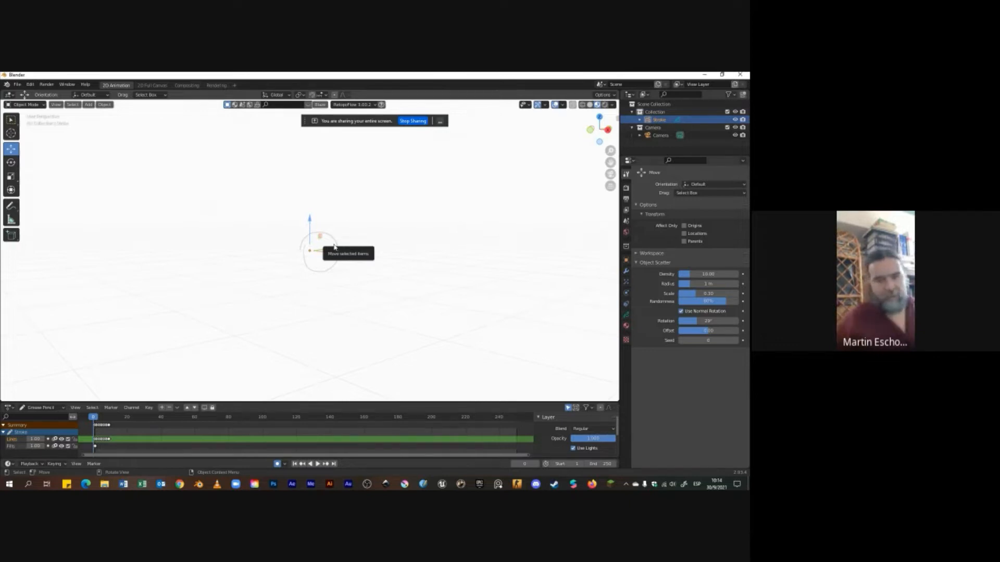
key(g)
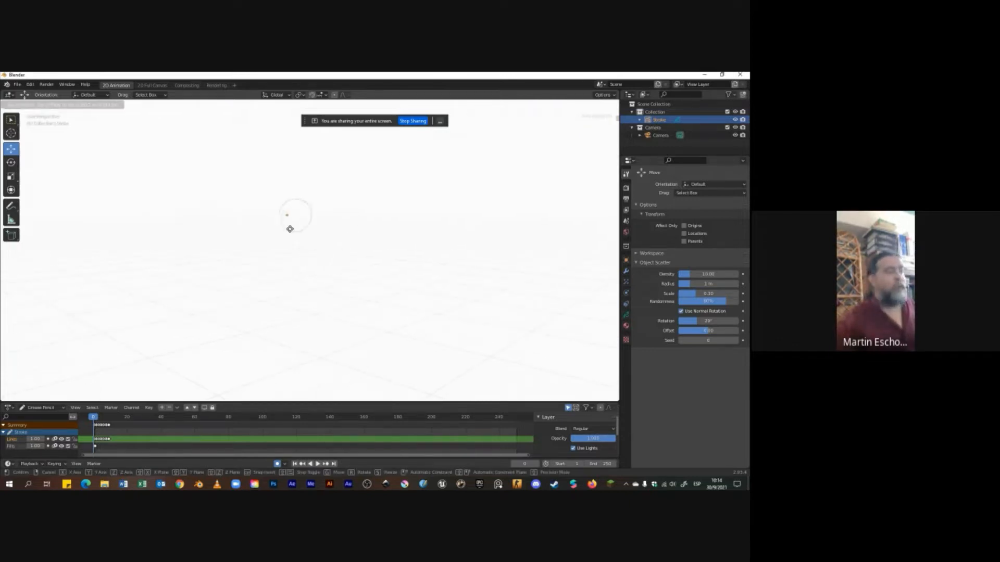
right_click(334, 246)
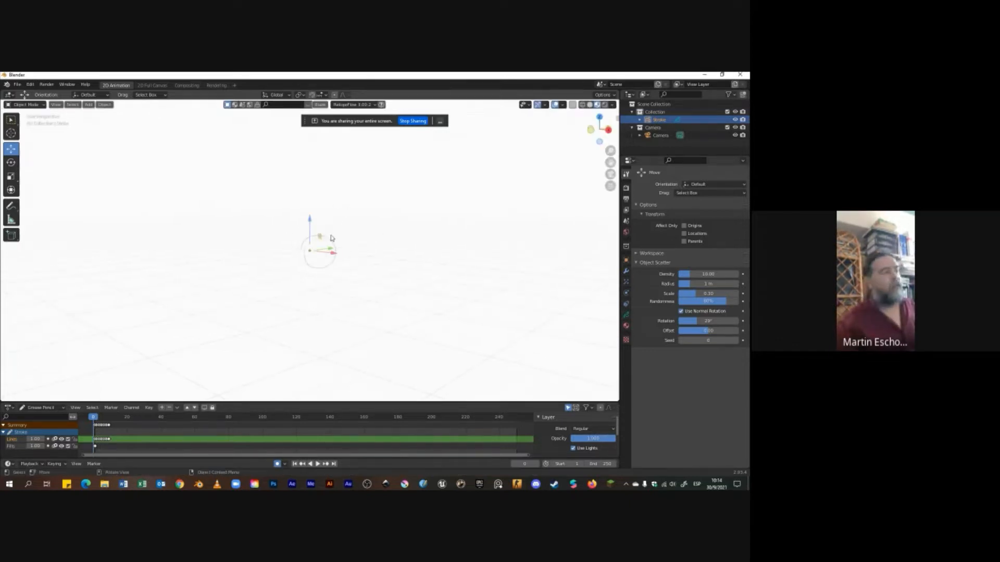
Add a mesh cube to the scene and lower it along the Z axis beneath the drawn stroke
key(shift+a)
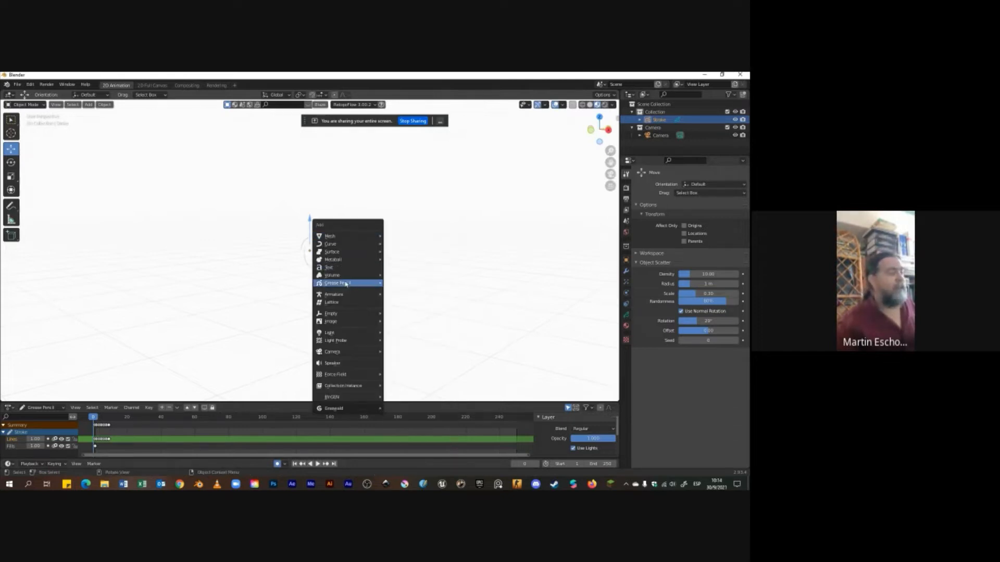
mouse_move(335, 285)
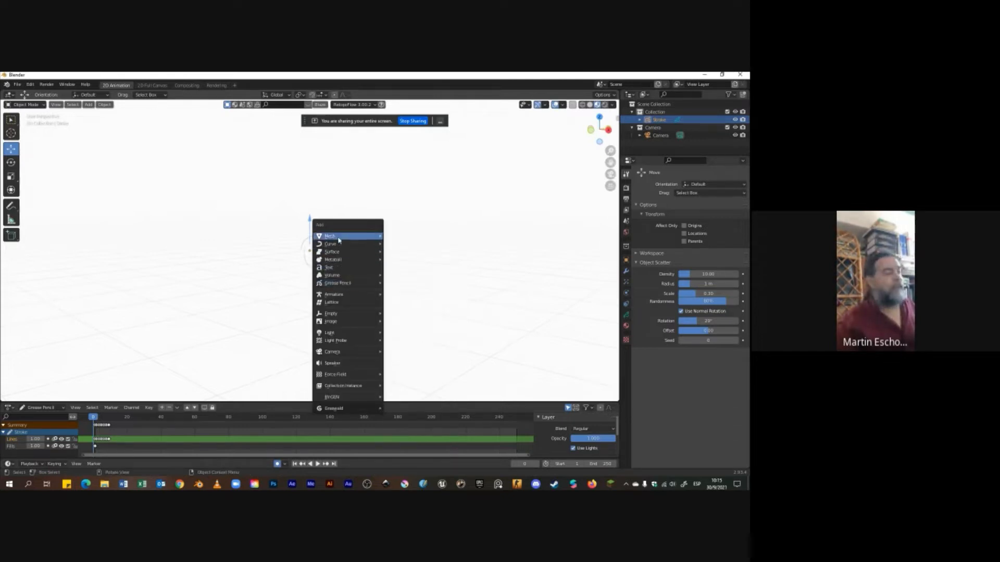
mouse_move(328, 240)
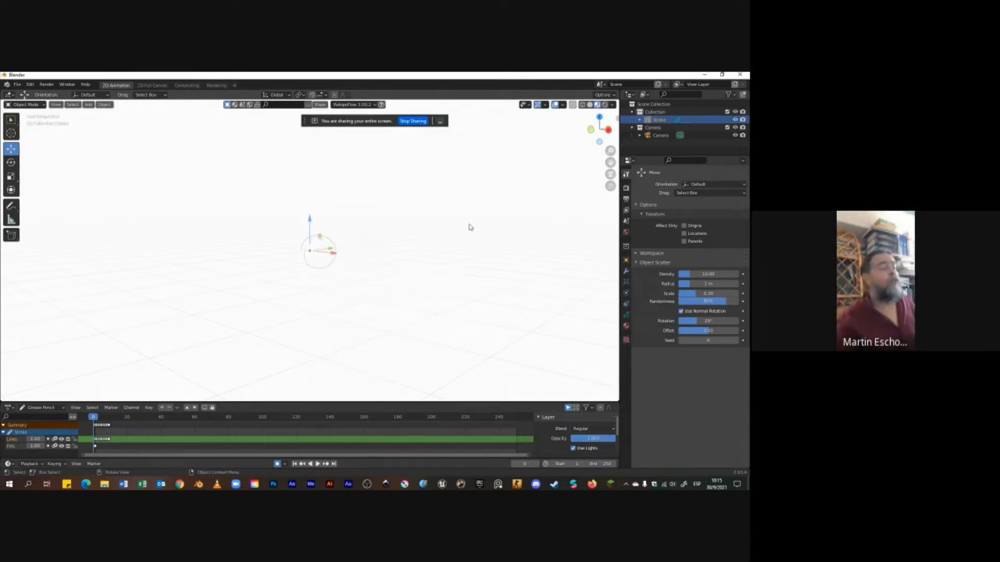
middle_drag(385, 256, 373, 270)
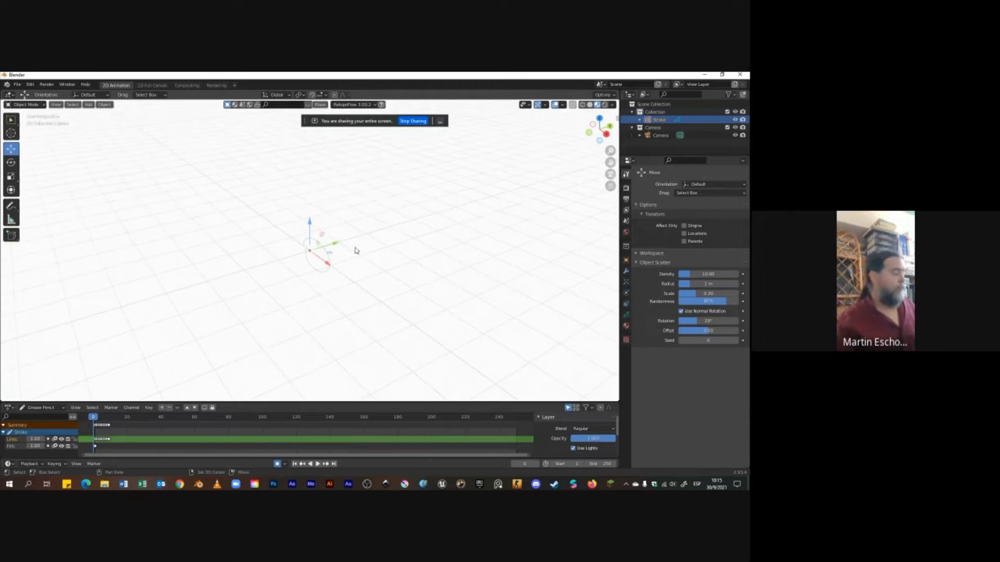
key(shift+a)
click(388, 258)
middle_drag(389, 259, 402, 253)
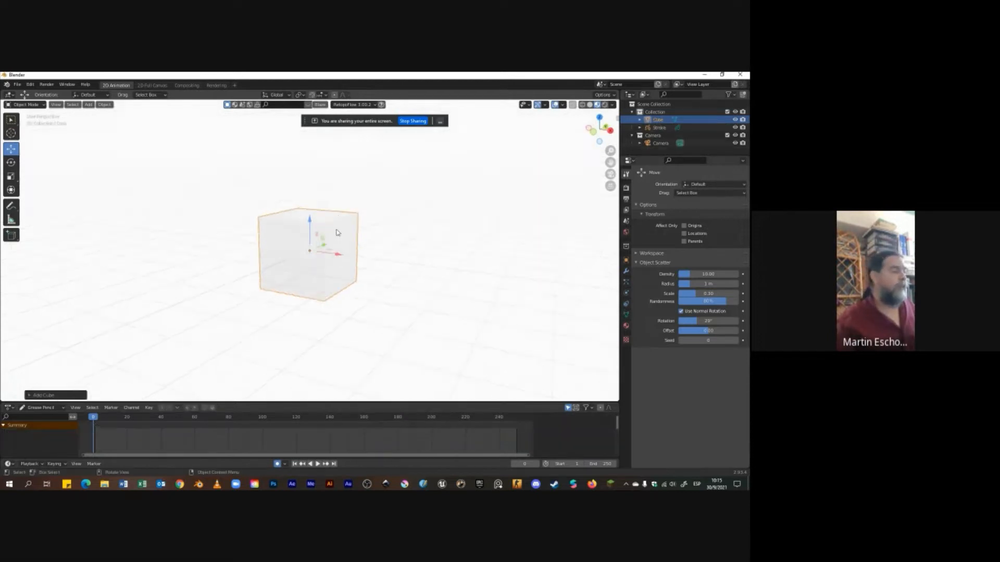
key(g)
key(z)
click(334, 255)
Move the stroke object onto the top of the cube and play the animation beside it
click(318, 243)
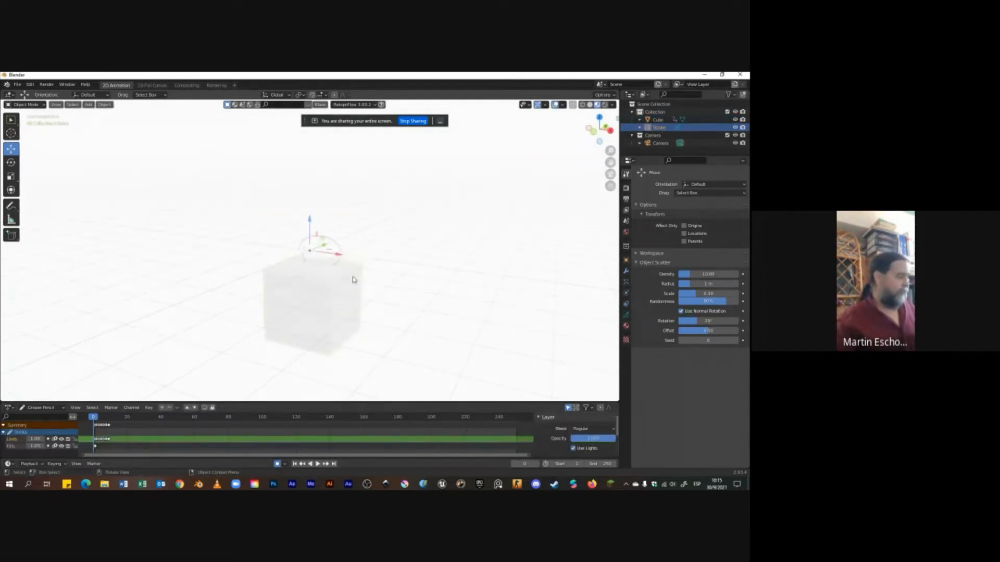
key(g)
click(340, 271)
key(space)
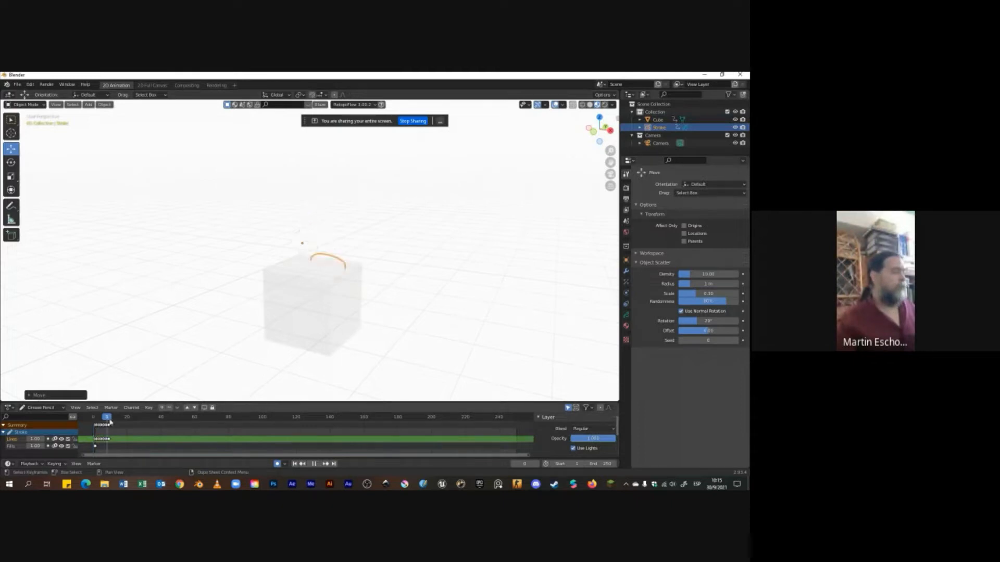
key(space)
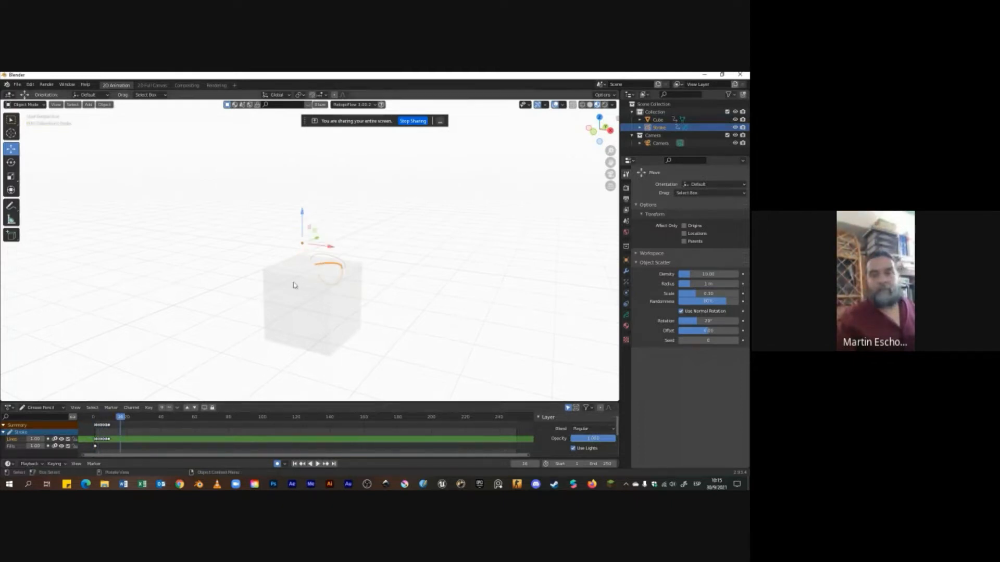
Start a new Sculpting file without saving and sculpt raised Draw strokes on the sphere's front, undoing the last one
key(ctrl+n)
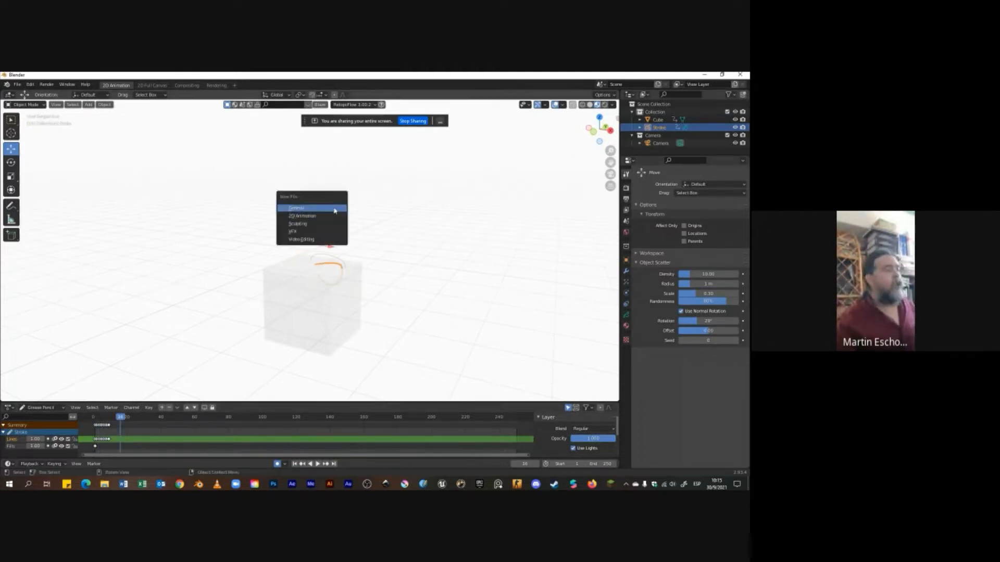
click(305, 225)
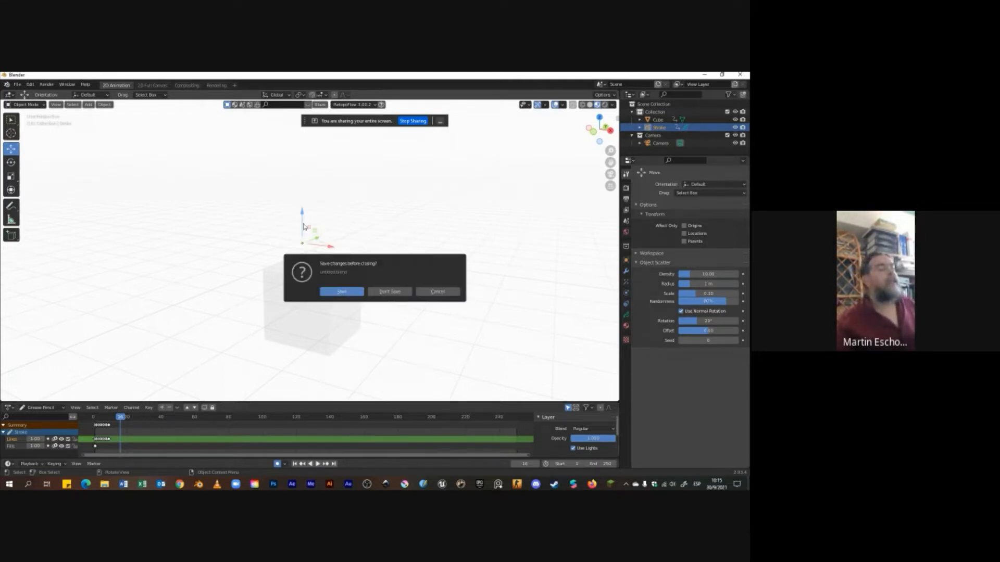
click(394, 293)
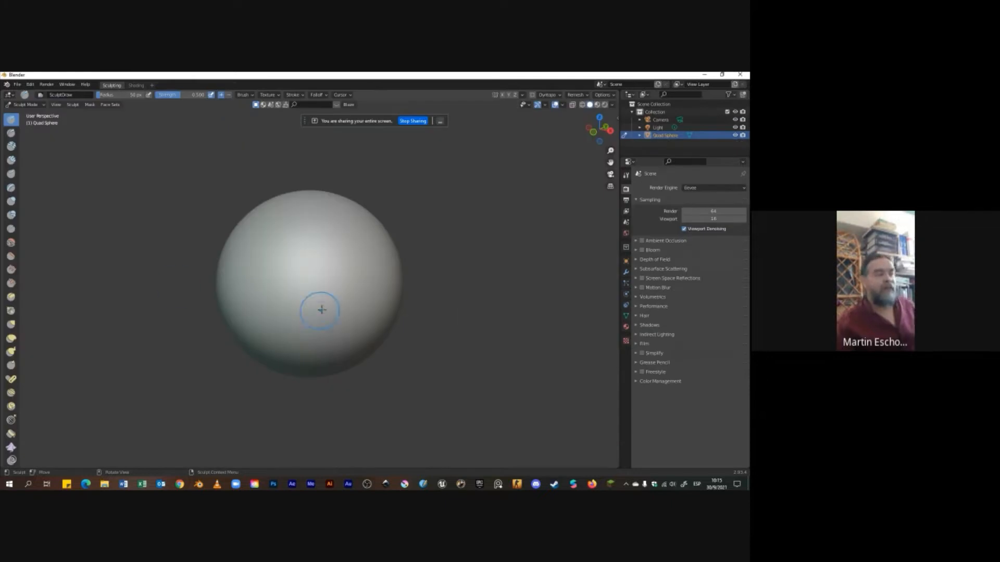
mouse_move(334, 295)
mouse_down()
mouse_move(338, 224)
mouse_move(333, 265)
mouse_move(356, 270)
mouse_move(352, 310)
mouse_move(294, 312)
mouse_move(268, 245)
mouse_up()
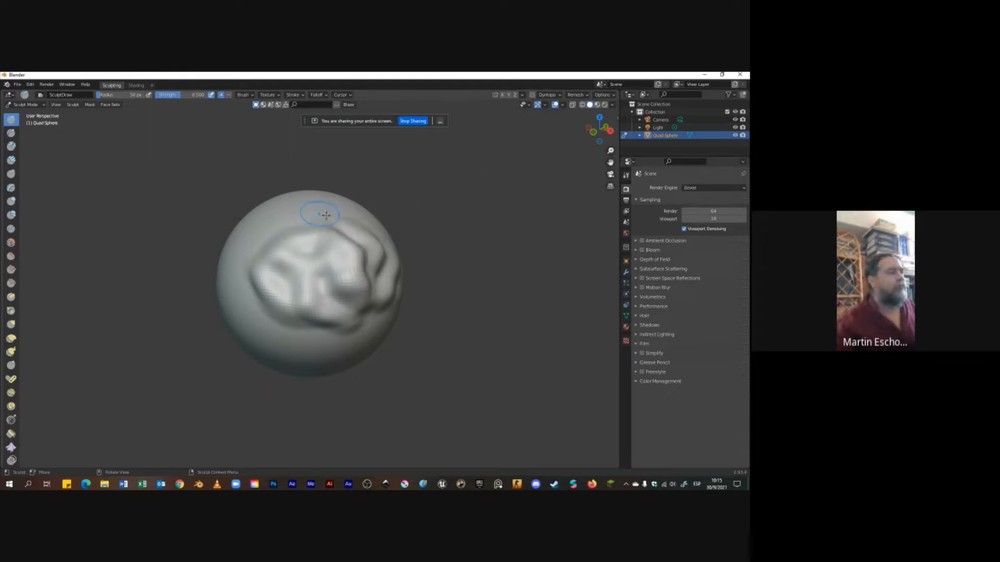
key(ctrl+z)
Enable Dyntopo and sculpt rough, detailed ridges over the sphere's front and an adjacent side
click(531, 95)
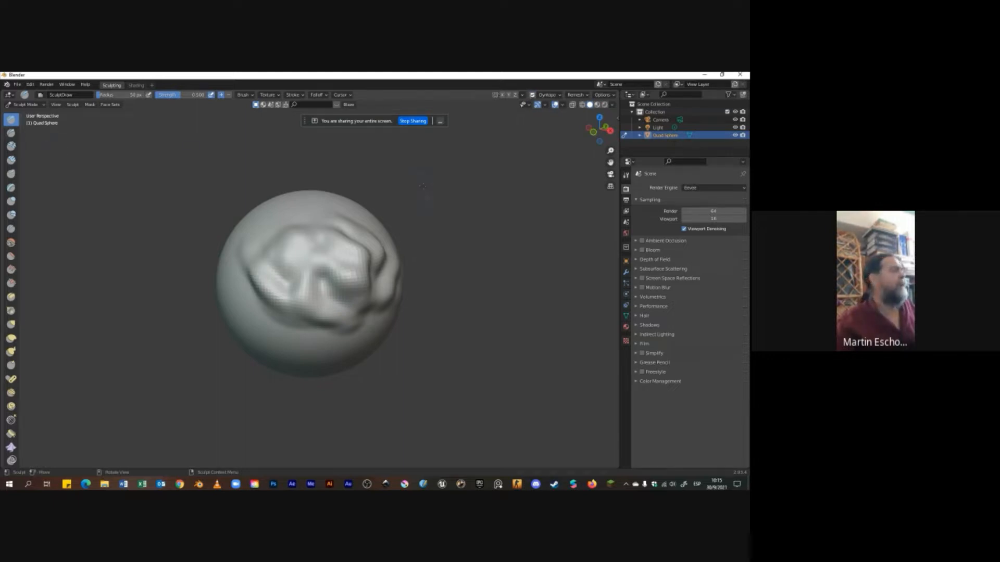
mouse_move(314, 258)
mouse_down()
mouse_move(279, 272)
mouse_move(353, 283)
mouse_up()
middle_drag(354, 283, 408, 276)
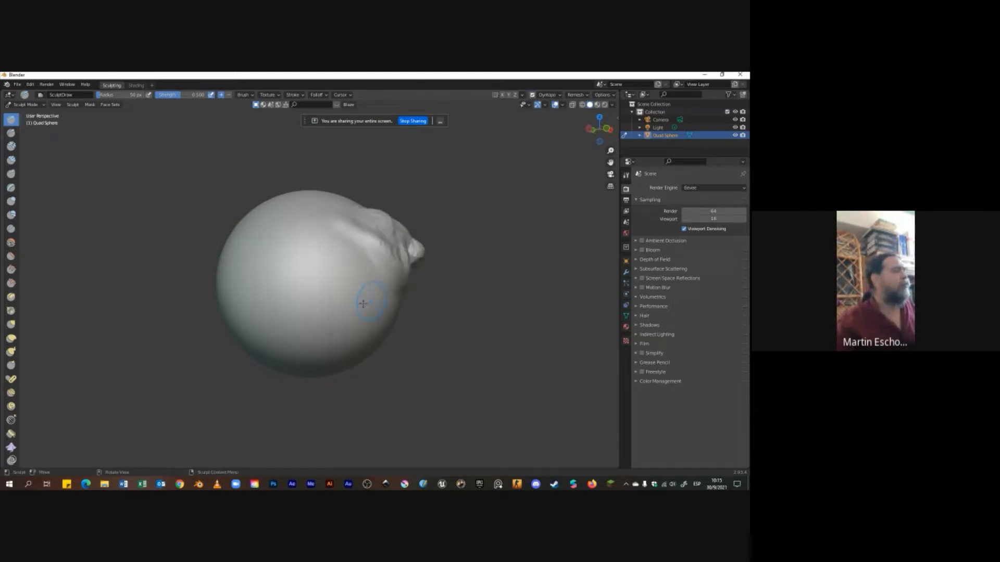
mouse_move(274, 267)
mouse_down()
mouse_move(315, 276)
mouse_move(247, 283)
mouse_up()
mouse_move(307, 224)
mouse_down()
mouse_move(360, 339)
mouse_move(376, 286)
mouse_move(369, 318)
mouse_up()
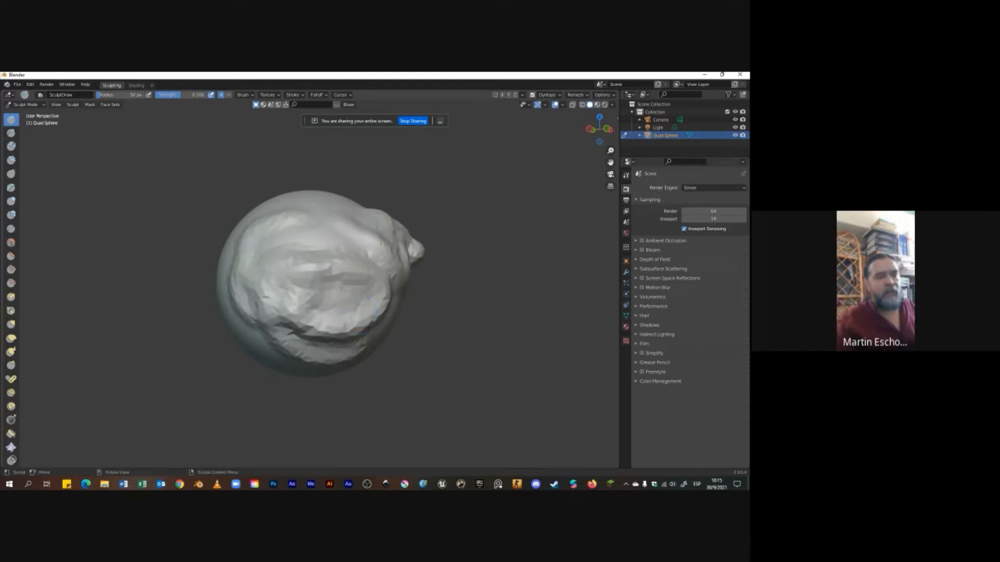
Display the sphere's modifier properties and sculpt more small strokes on its surface, including a smooth area on another side
click(625, 273)
drag(284, 268, 322, 286)
drag(275, 285, 308, 302)
middle_drag(308, 298, 373, 298)
drag(294, 264, 287, 284)
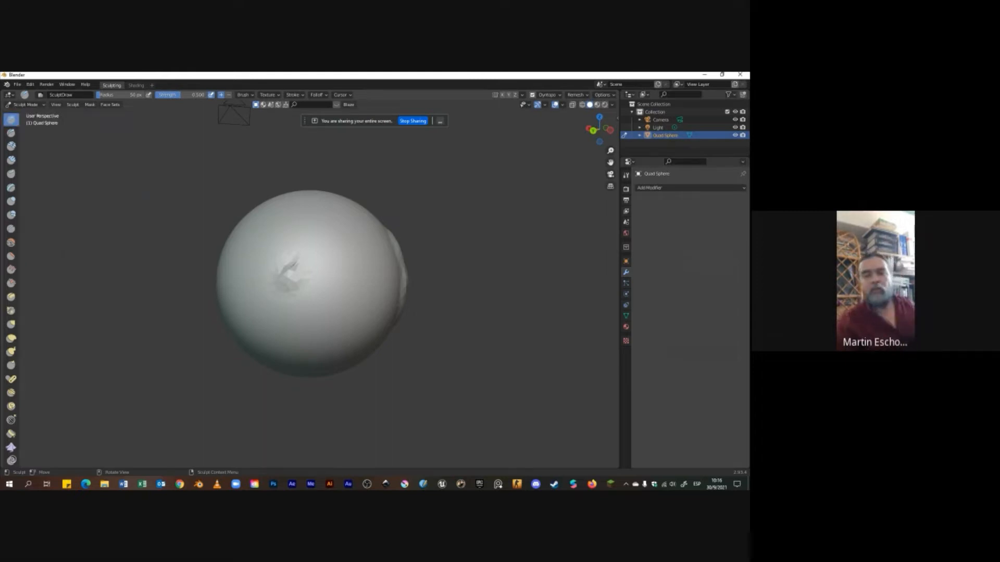
Start a new VFX file without saving the sculpt and enlarge the editors above the clip area
key(ctrl+n)
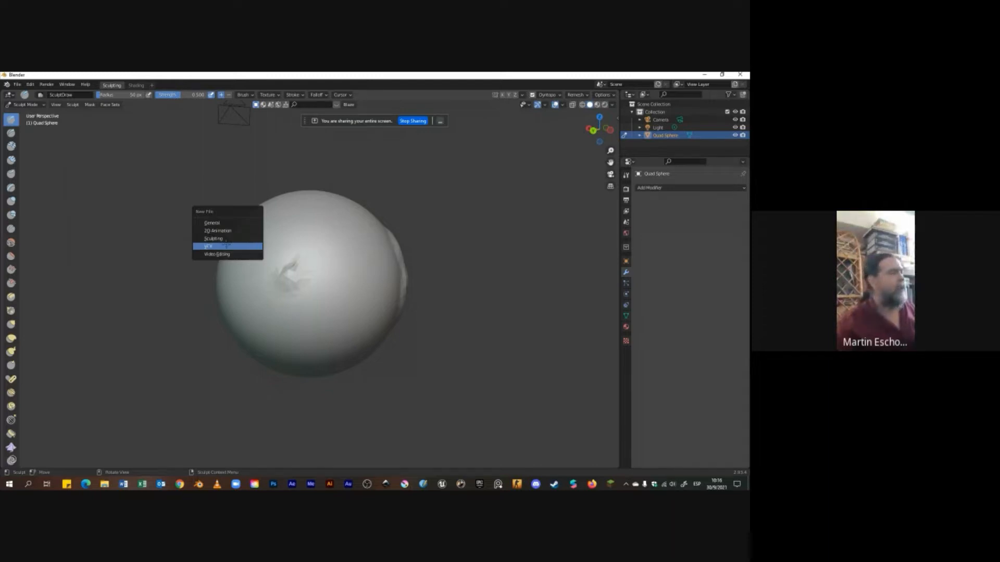
click(224, 245)
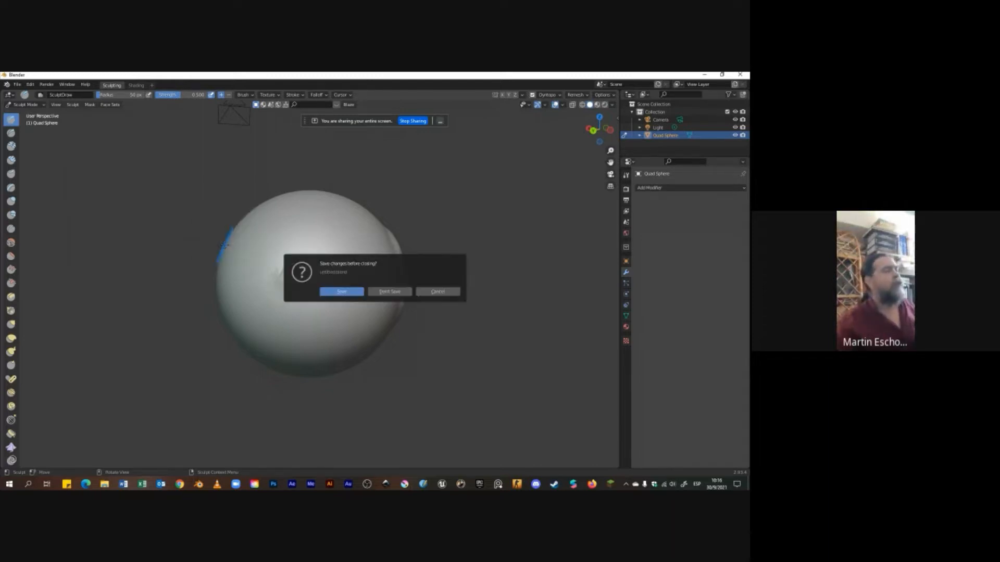
click(397, 293)
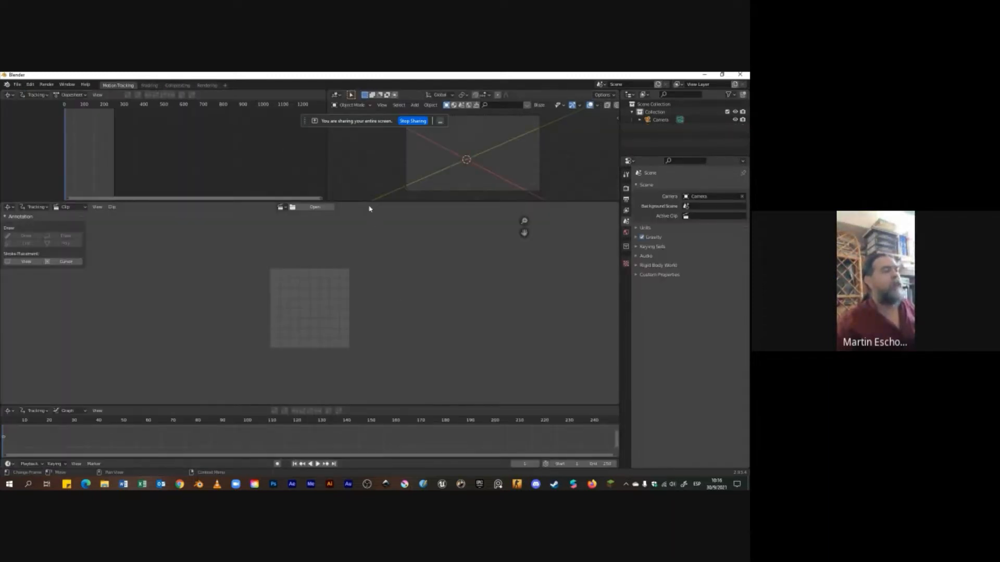
drag(369, 202, 363, 261)
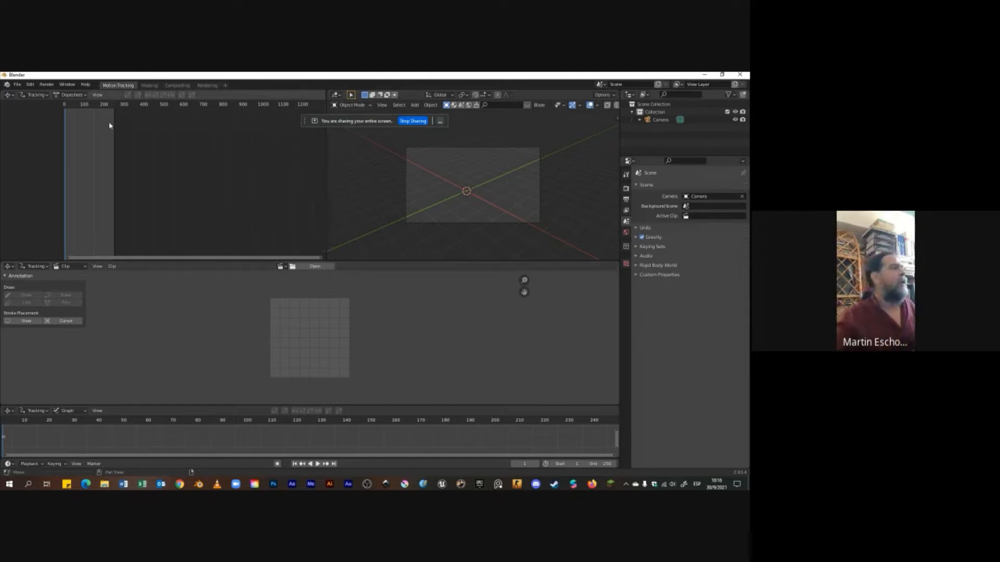
Start a new Video Editing file, enlarge the preview area above the sequencer, and fit more of the frame in view
key(ctrl+n)
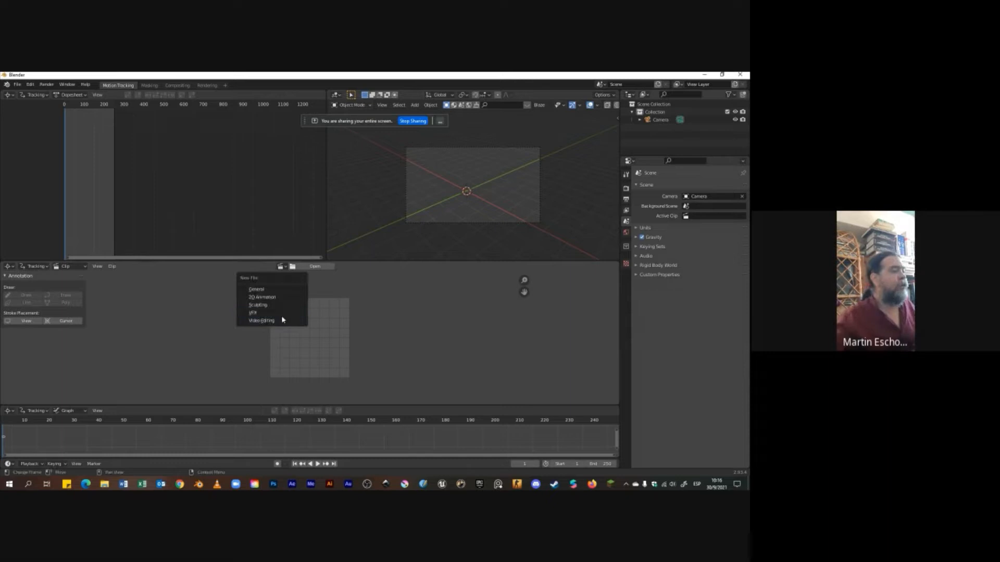
click(272, 321)
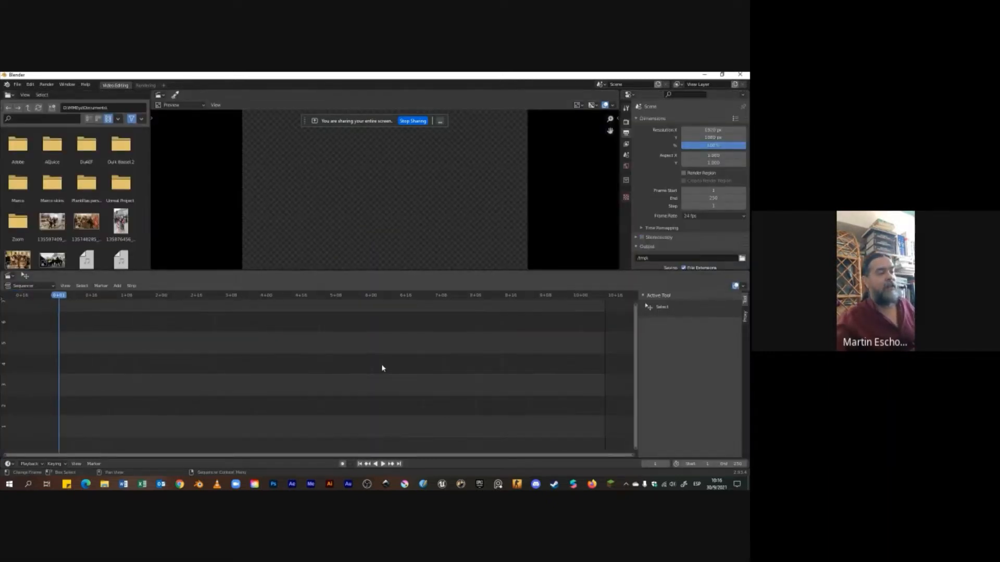
drag(395, 271, 398, 290)
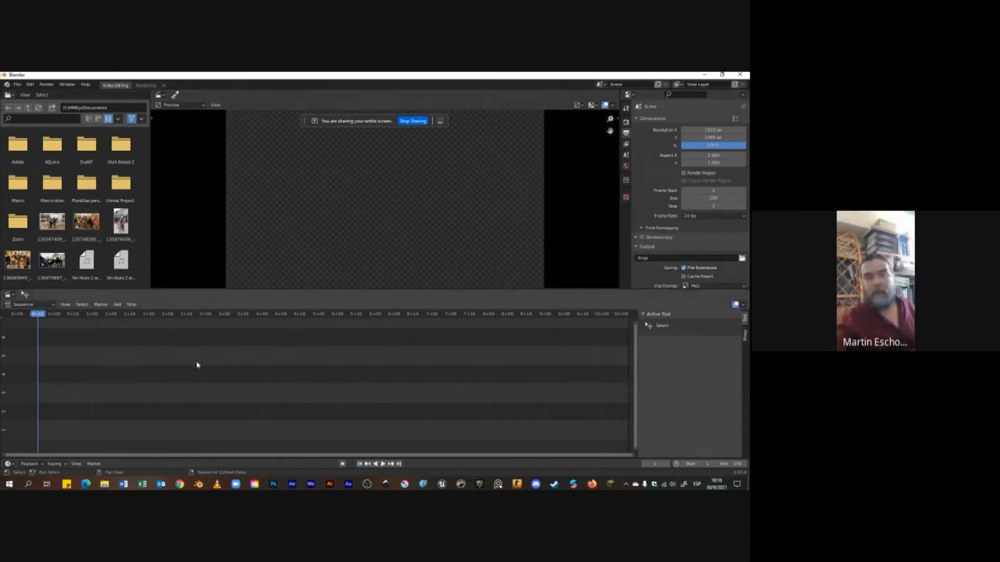
scroll(430, 239, down, 1)
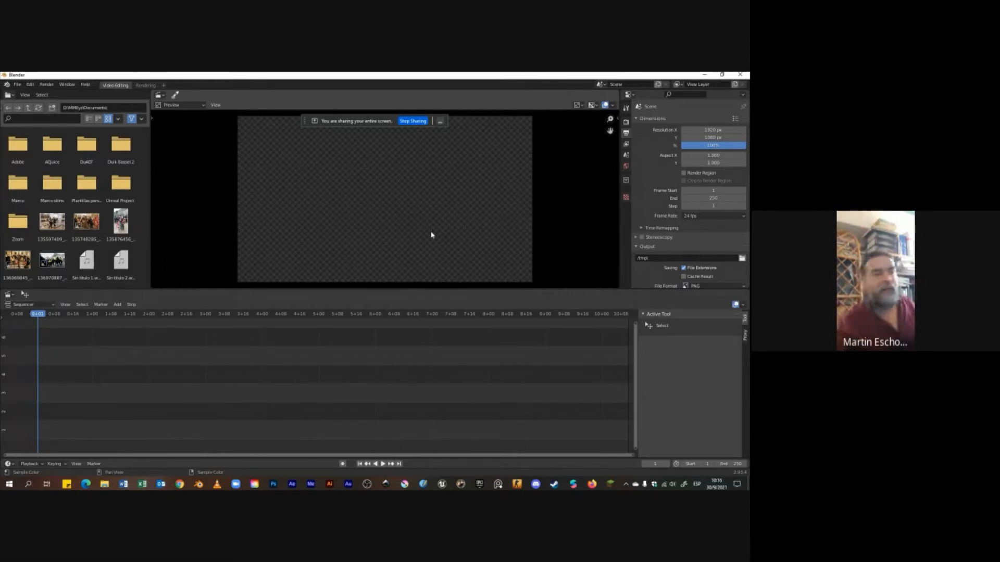
Start a new General file and orbit the view around the default cube
key(ctrl+n)
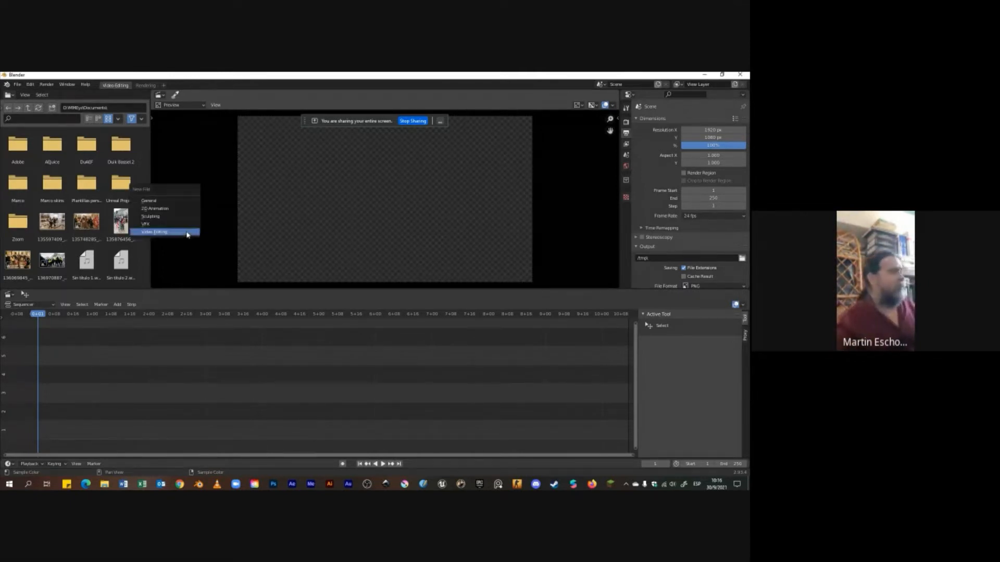
click(163, 204)
middle_drag(212, 224, 397, 276)
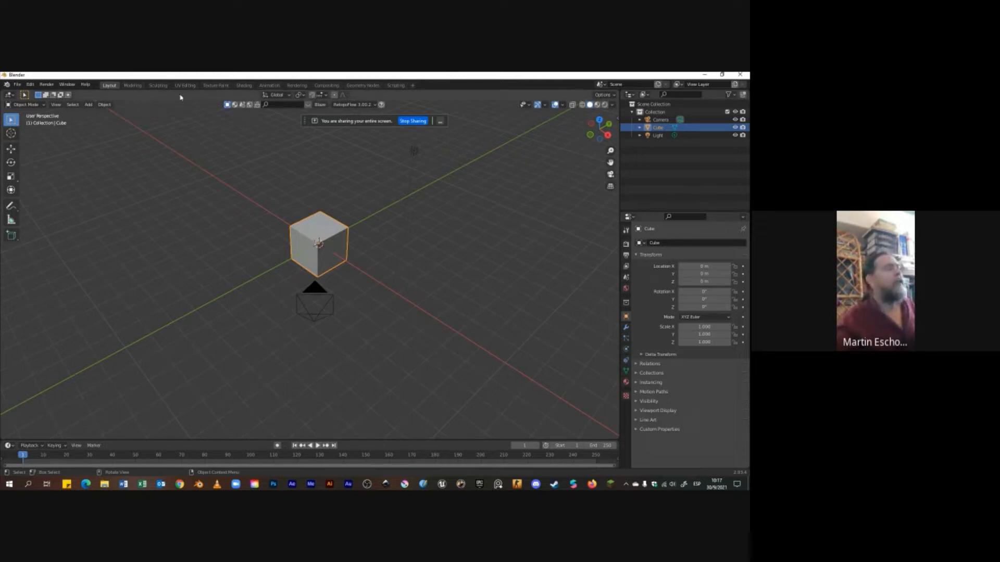
Open the Sculpting workspace, enable Dyntopo, and sculpt a few Draw strokes across one side and edge of the cube
click(157, 86)
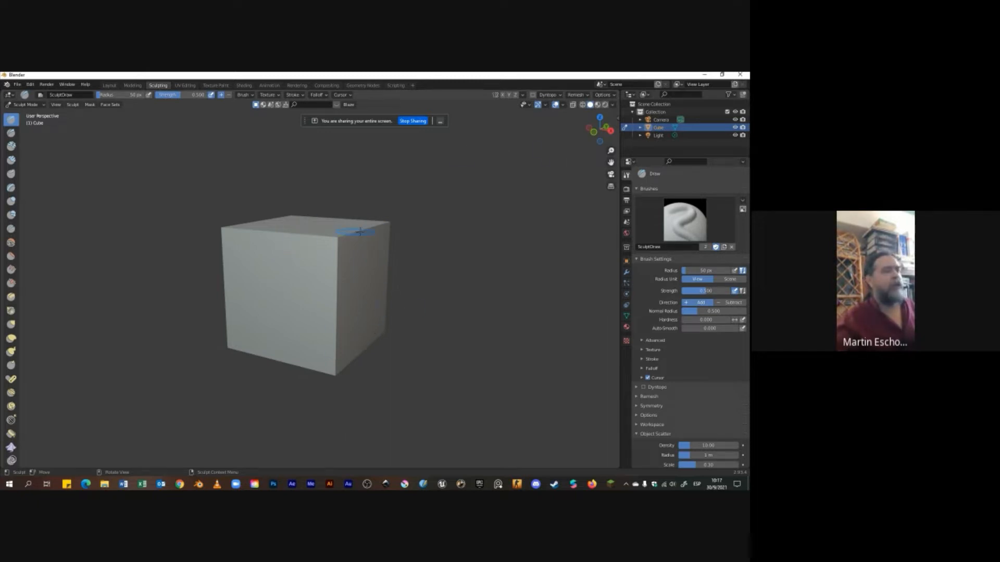
click(534, 95)
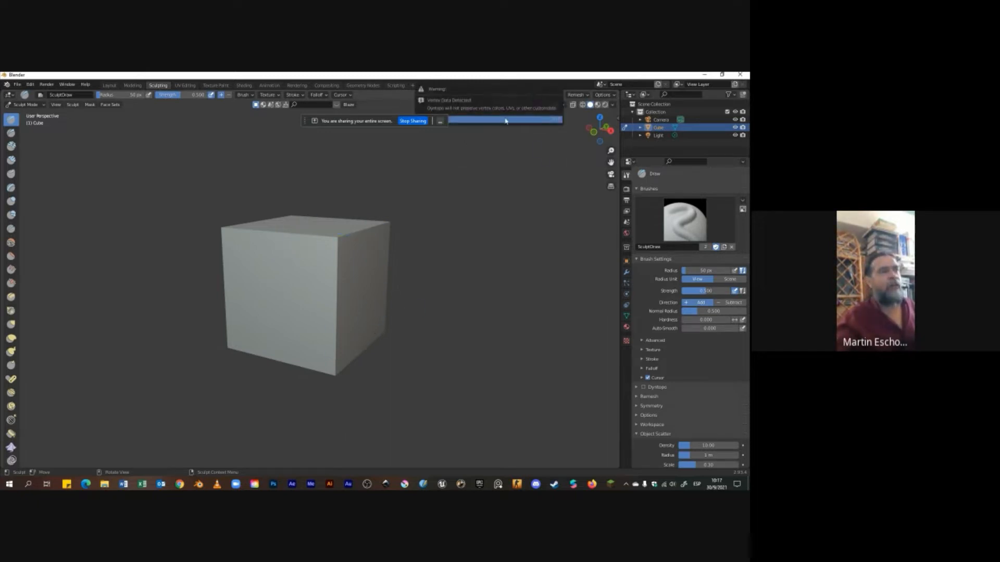
mouse_move(302, 290)
mouse_down()
mouse_move(328, 260)
mouse_move(360, 282)
mouse_move(350, 298)
mouse_up()
middle_drag(350, 298, 385, 289)
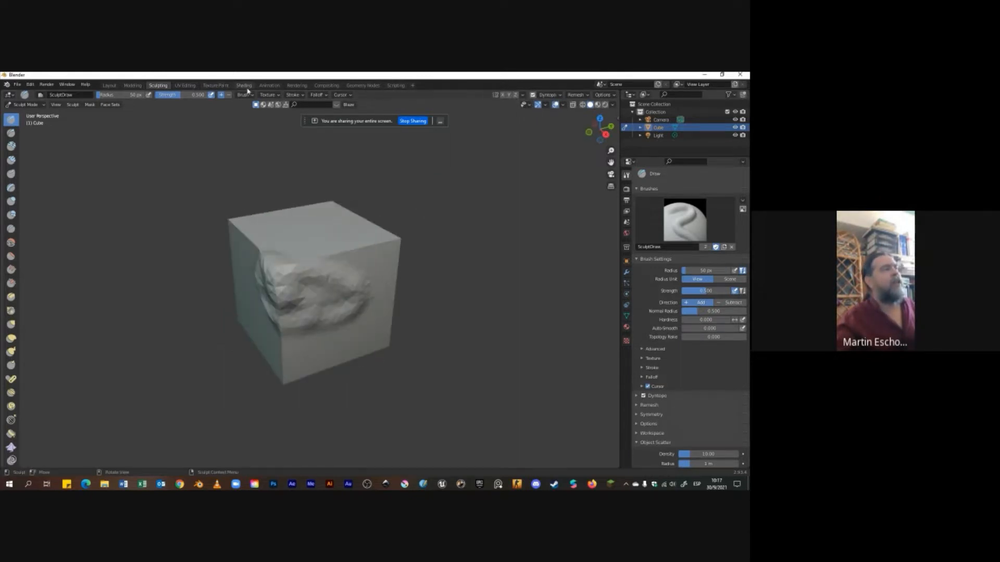
View the cube's material nodes in the Shading workspace and return to the Layout workspace
click(244, 86)
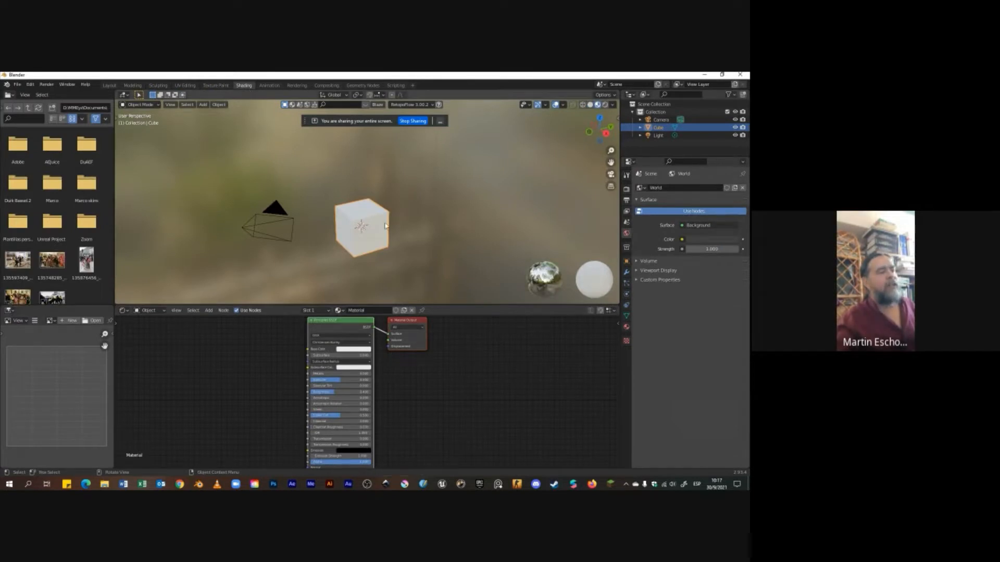
scroll(417, 352, down, 1)
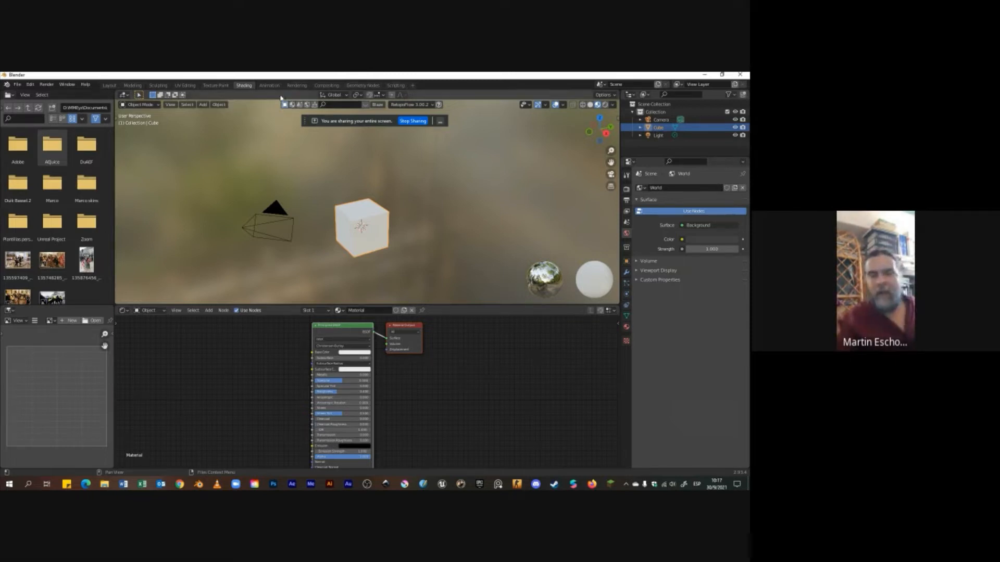
click(109, 85)
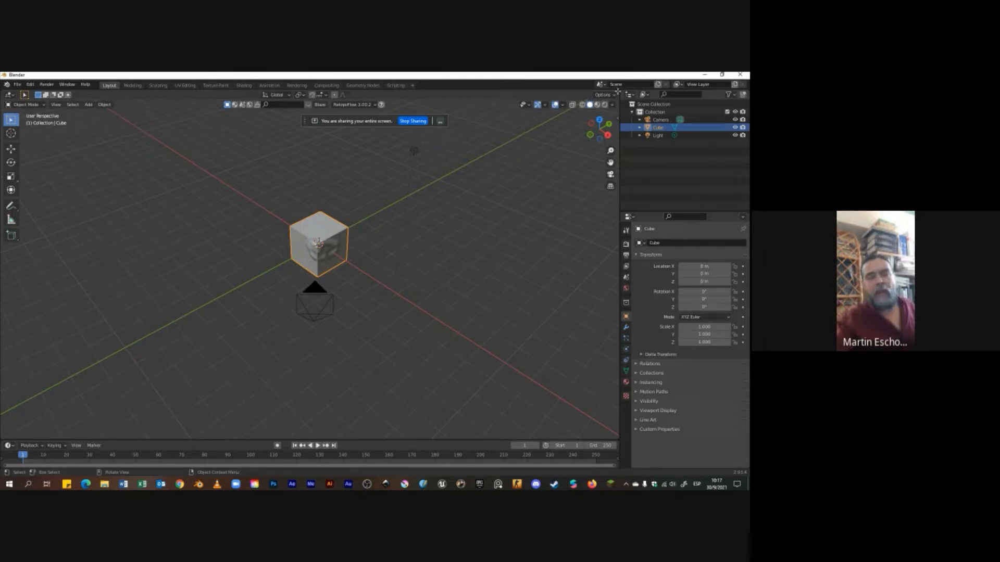
Split the 3D viewport side by side, make the new area a Shader Editor, and divide that editor into two stacked areas
drag(618, 91, 350, 96)
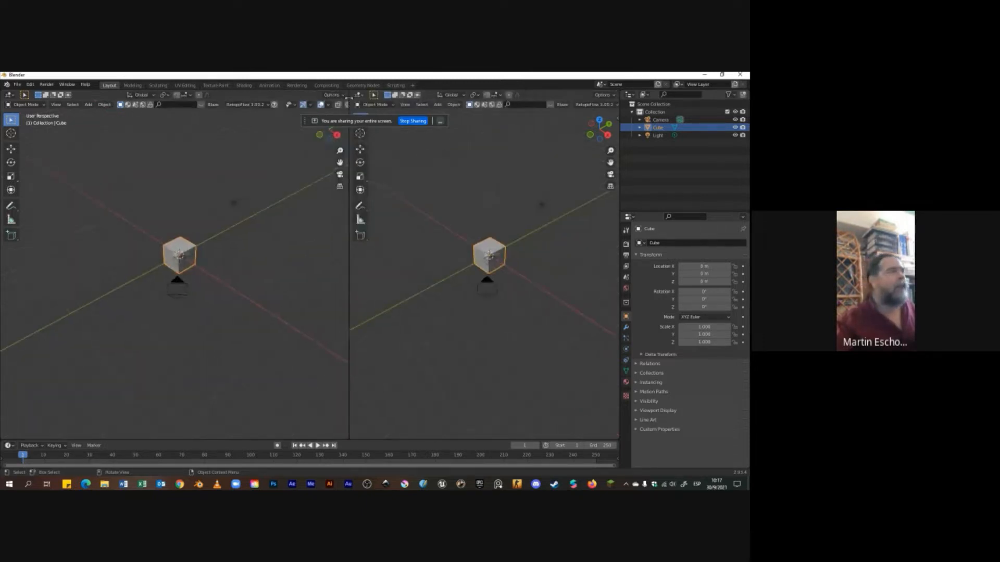
click(359, 95)
click(375, 169)
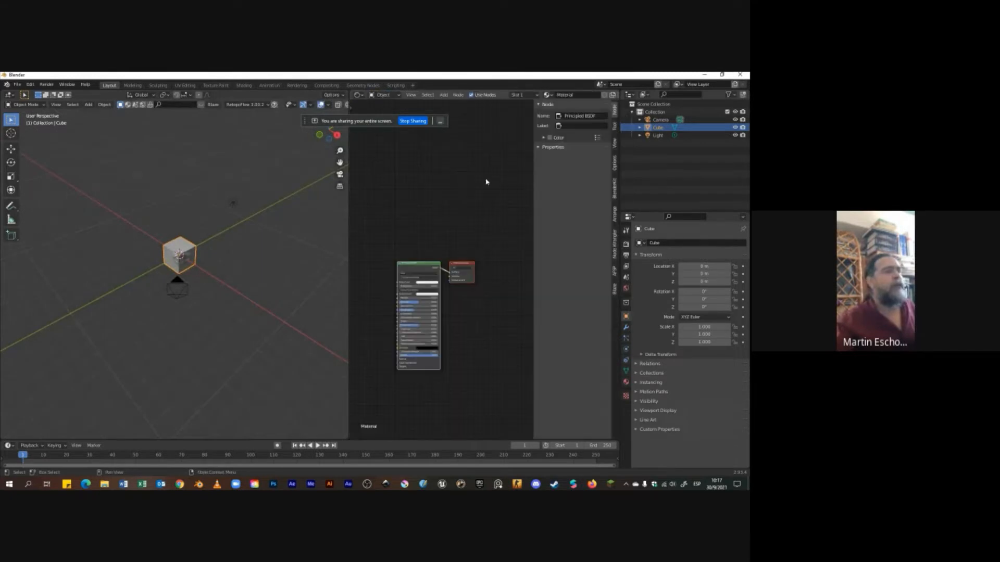
scroll(477, 201, up, 4)
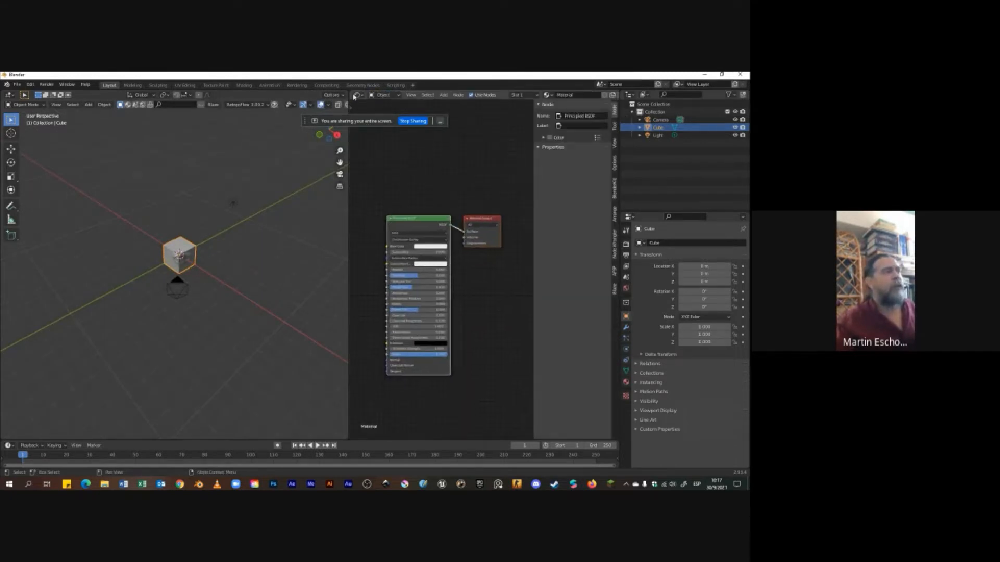
drag(352, 93, 371, 219)
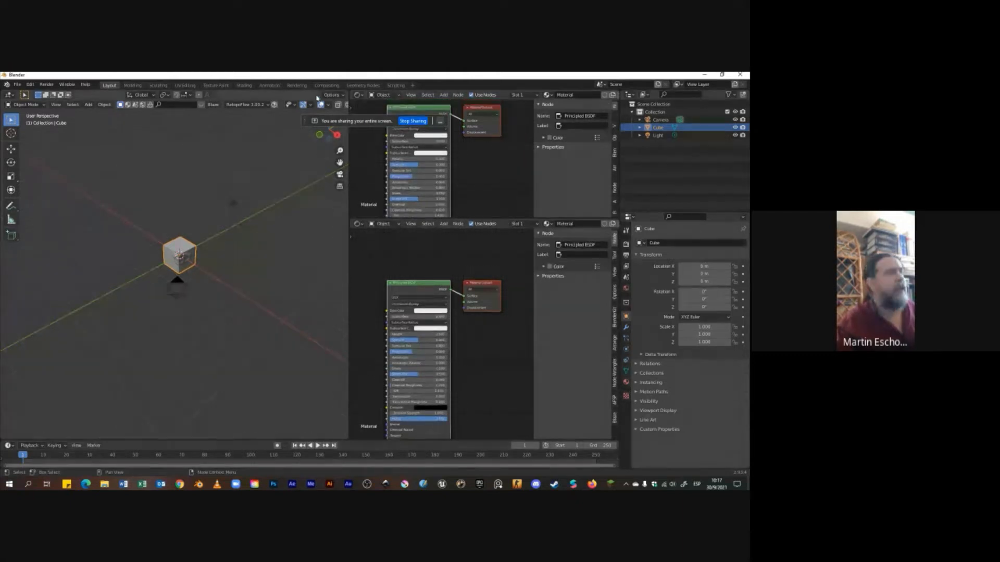
Look through the Rendering, Compositing, Geometry Nodes and Scripting workspaces and return to Layout
click(296, 86)
click(326, 85)
click(363, 86)
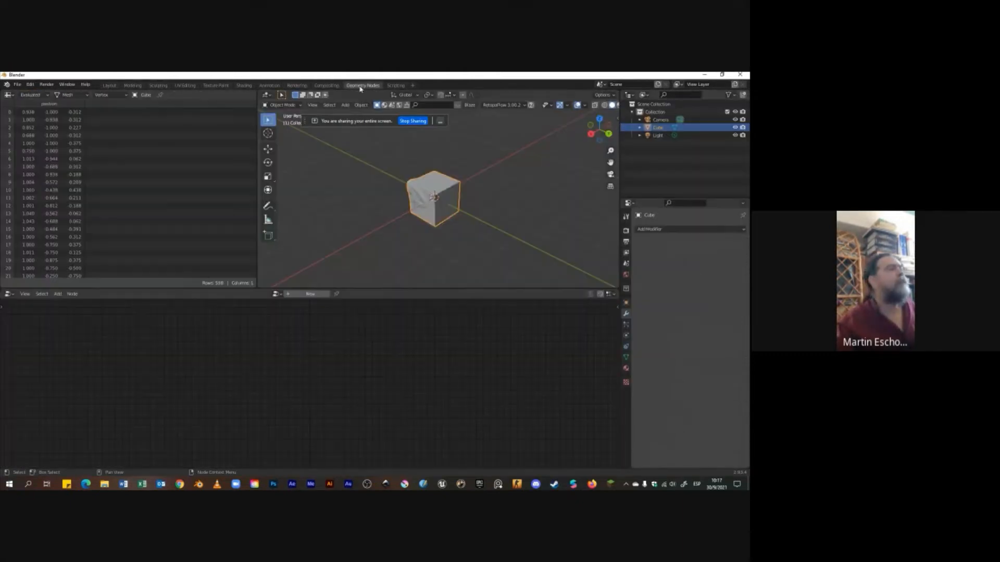
click(396, 86)
click(109, 86)
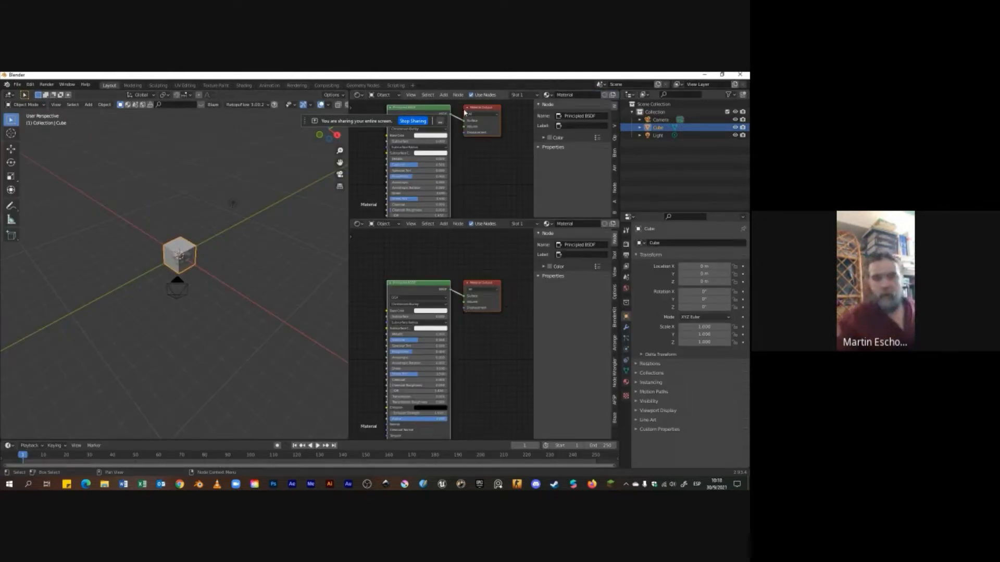
Join the two stacked Shader Editors into one and merge the remaining editor with the 3D viewport
drag(349, 218, 357, 202)
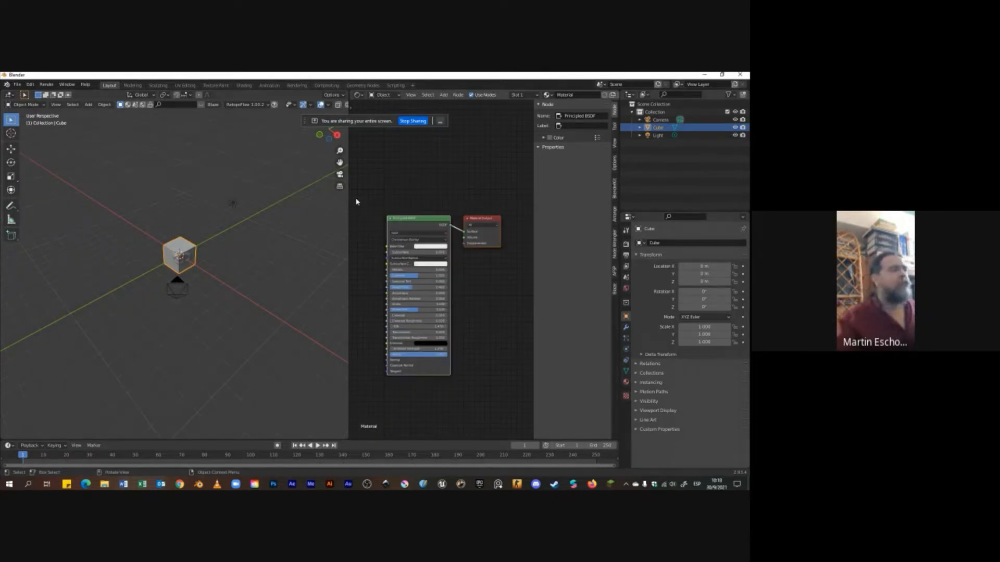
drag(346, 95, 475, 148)
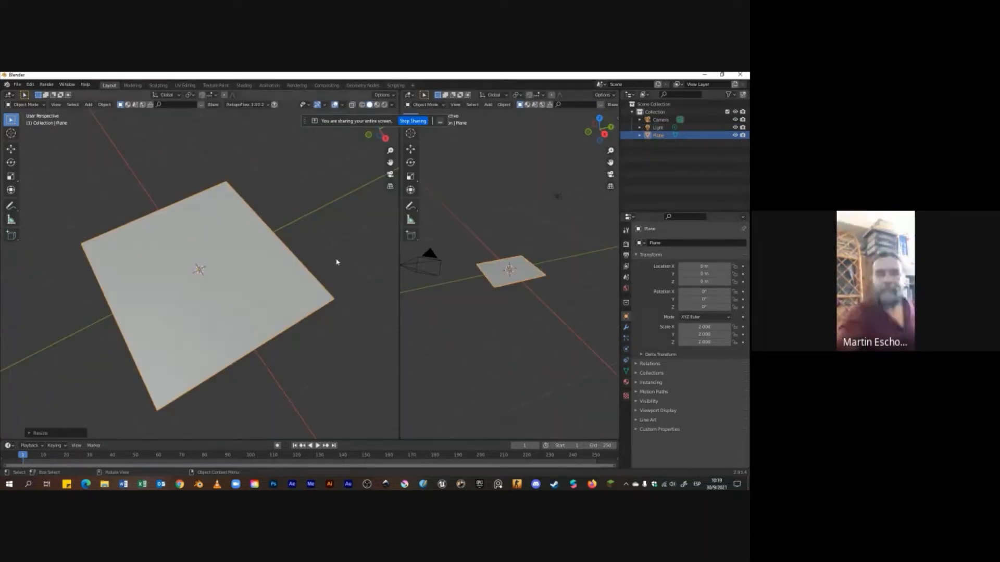
Change the second 3D viewport to a Shader Editor, hide its sidebar, and widen the editor slightly
click(410, 95)
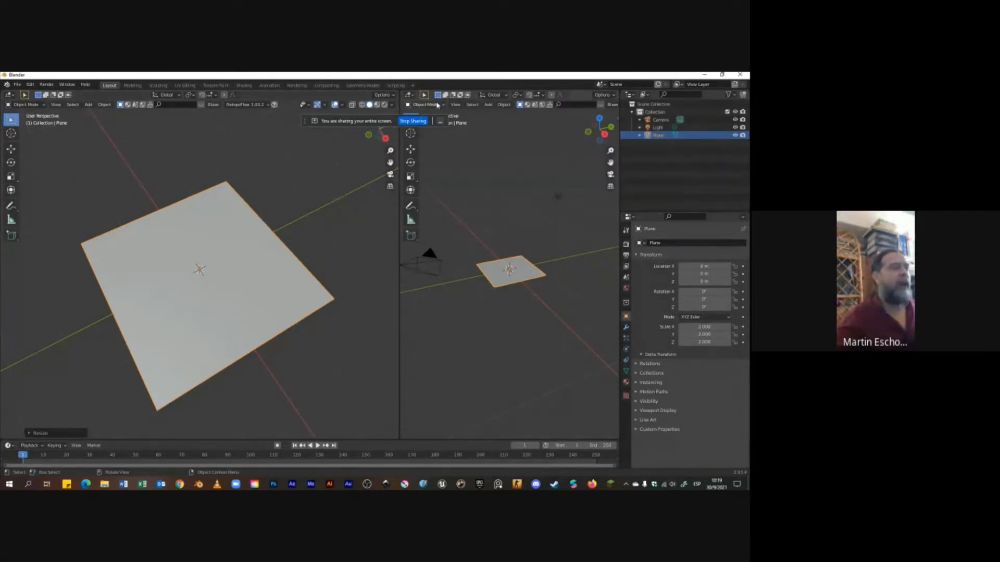
click(410, 94)
click(428, 169)
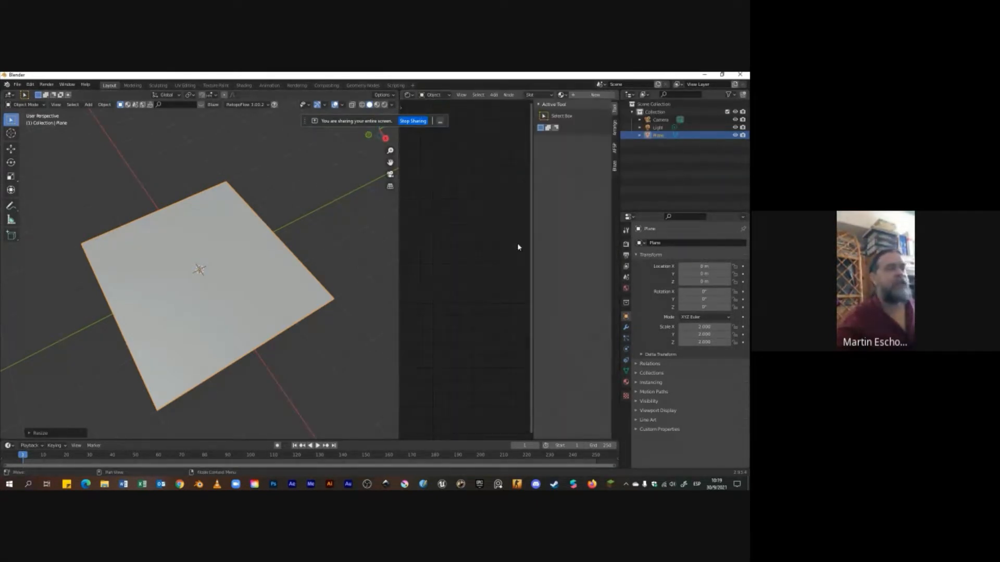
drag(531, 256, 622, 245)
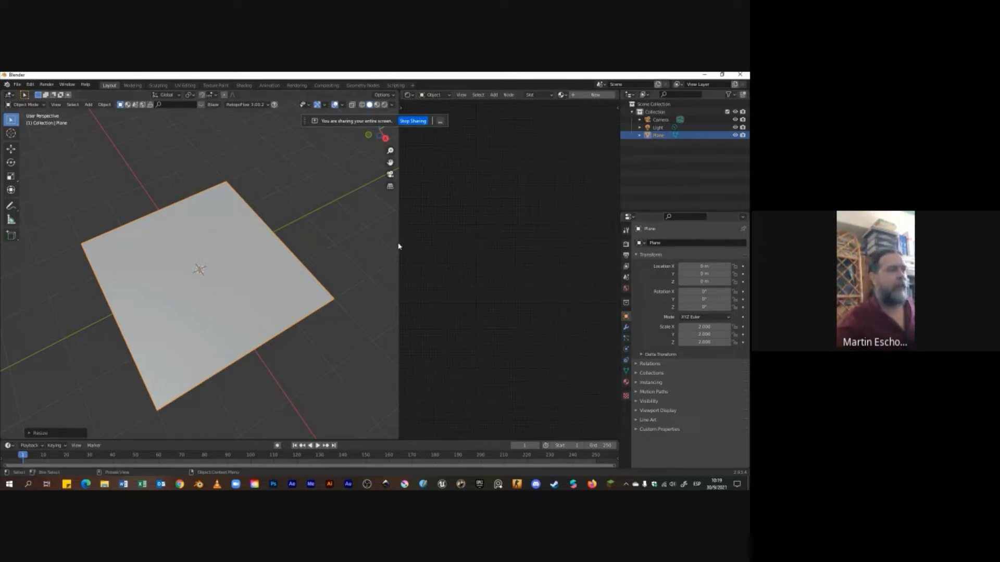
drag(399, 246, 392, 246)
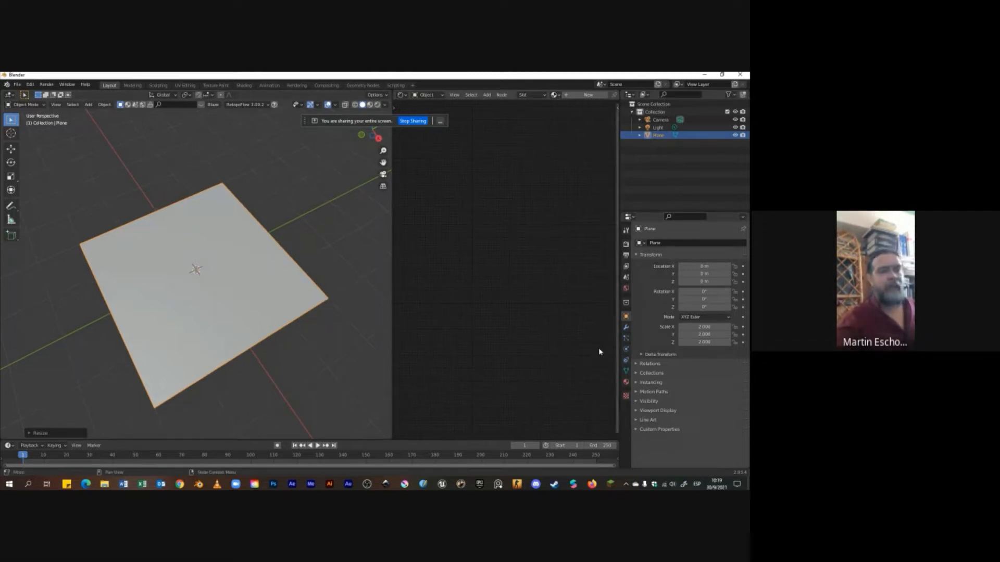
Show the plane's material properties and start the add-on's on-screen shortcut display in the 3D viewport
click(626, 383)
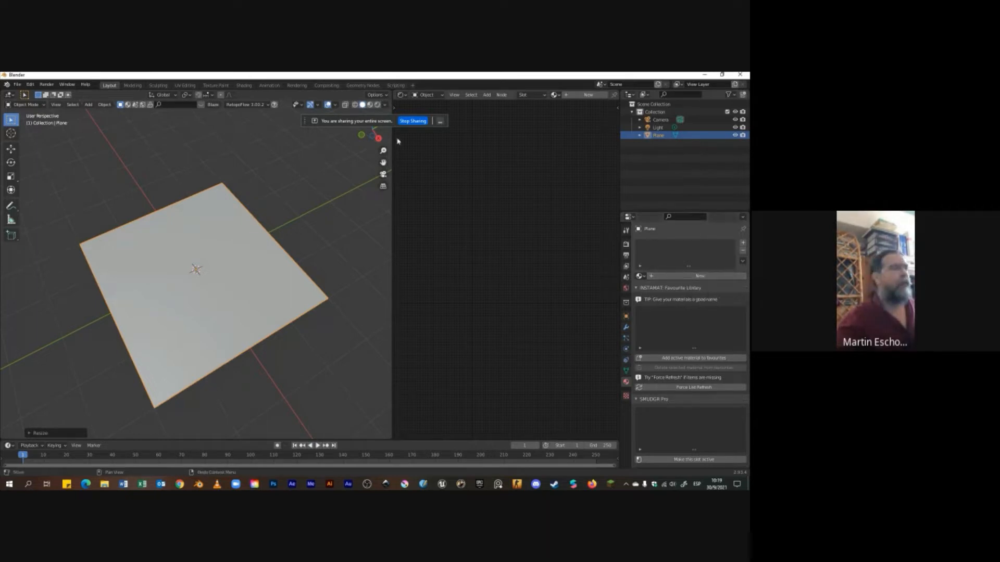
key(n)
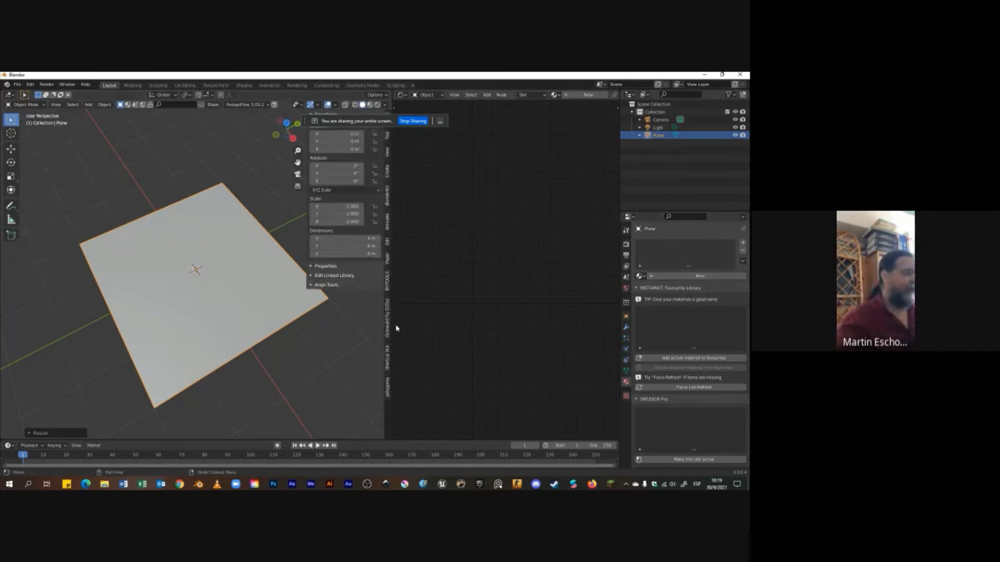
click(387, 358)
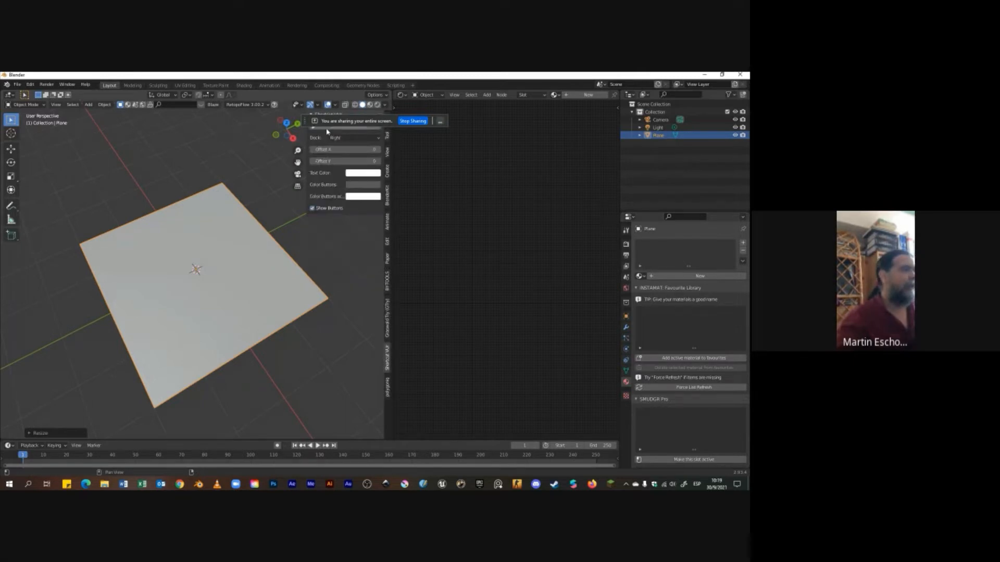
key(n)
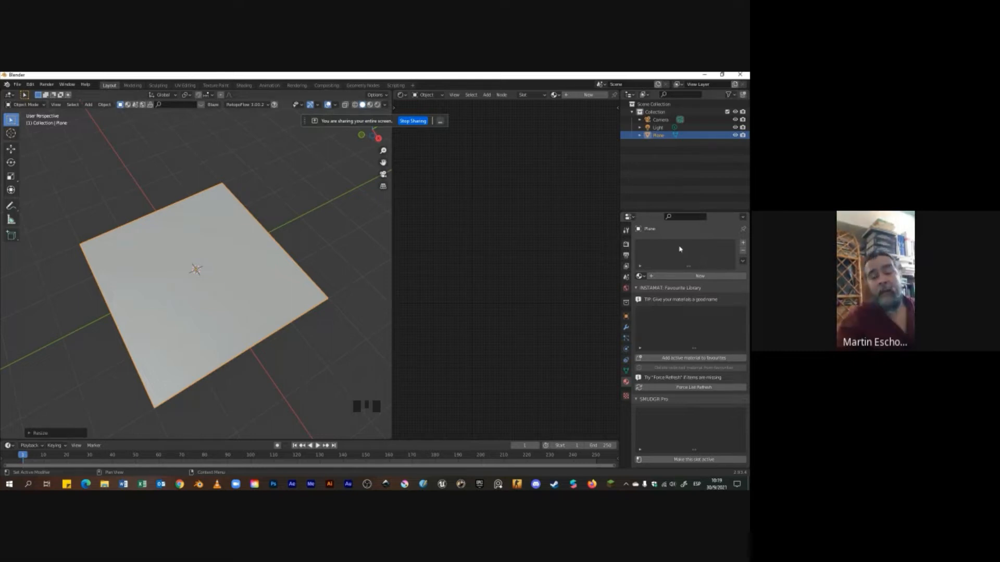
Create a new material for the plane and enlarge its nodes in the Shader Editor
click(700, 277)
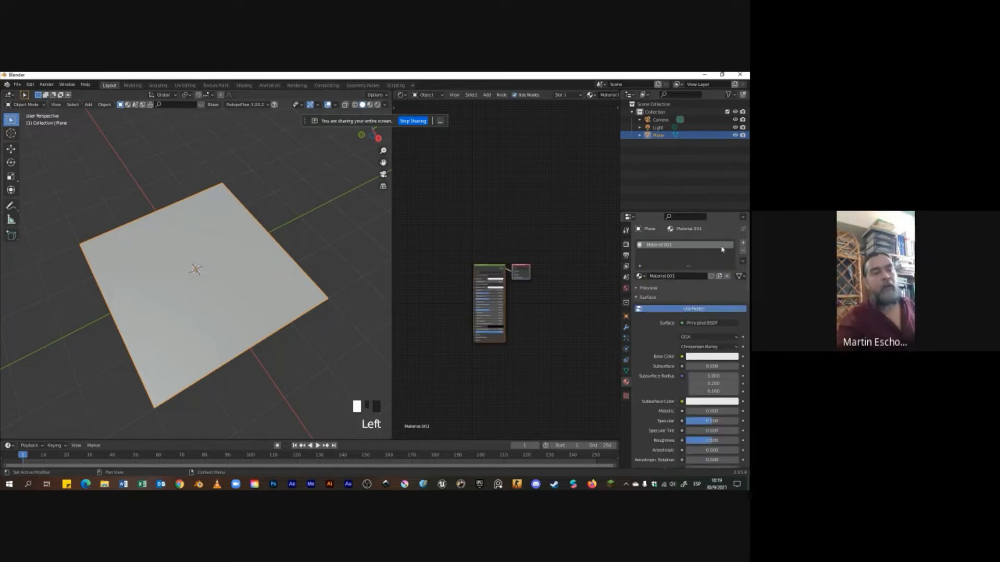
scroll(512, 276, up, 11)
middle_drag(538, 259, 556, 187)
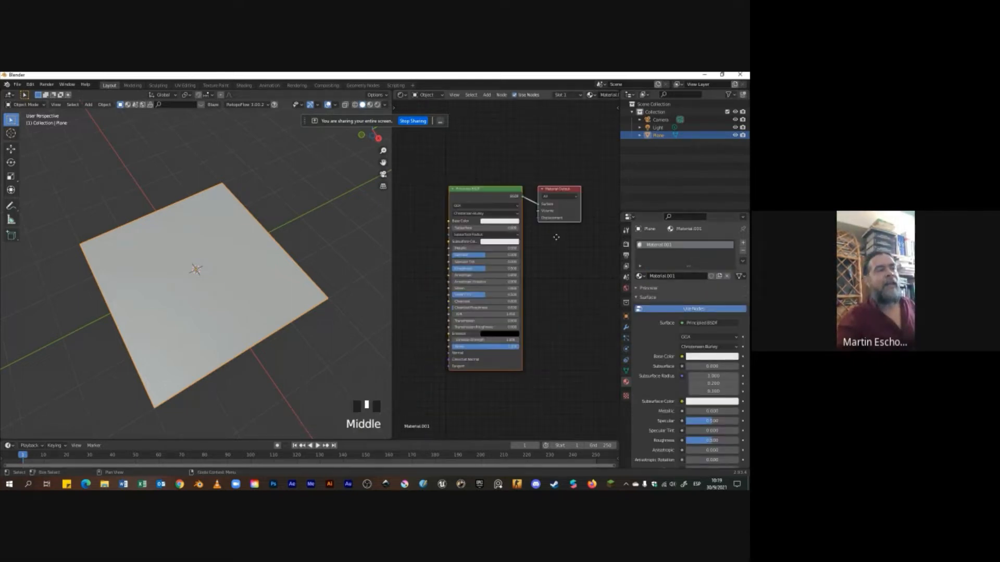
Rearrange the nodes so the Material Output sits farther from and slightly above the Principled BSDF
click(556, 188)
drag(556, 188, 578, 184)
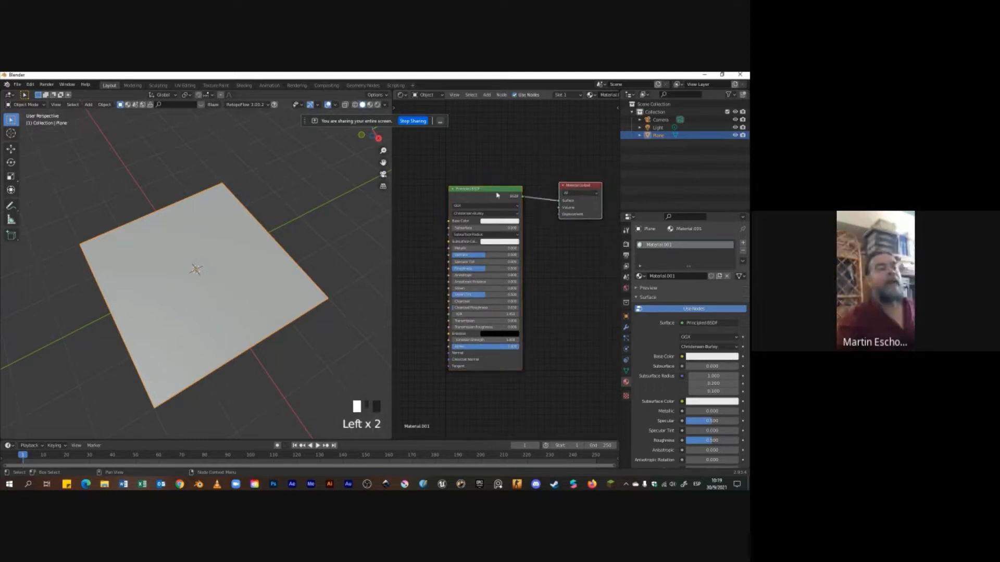
drag(496, 191, 491, 196)
mouse_move(581, 187)
mouse_down()
mouse_move(568, 186)
mouse_move(577, 170)
mouse_up()
mouse_move(490, 196)
mouse_down()
mouse_move(504, 186)
mouse_move(492, 190)
mouse_up()
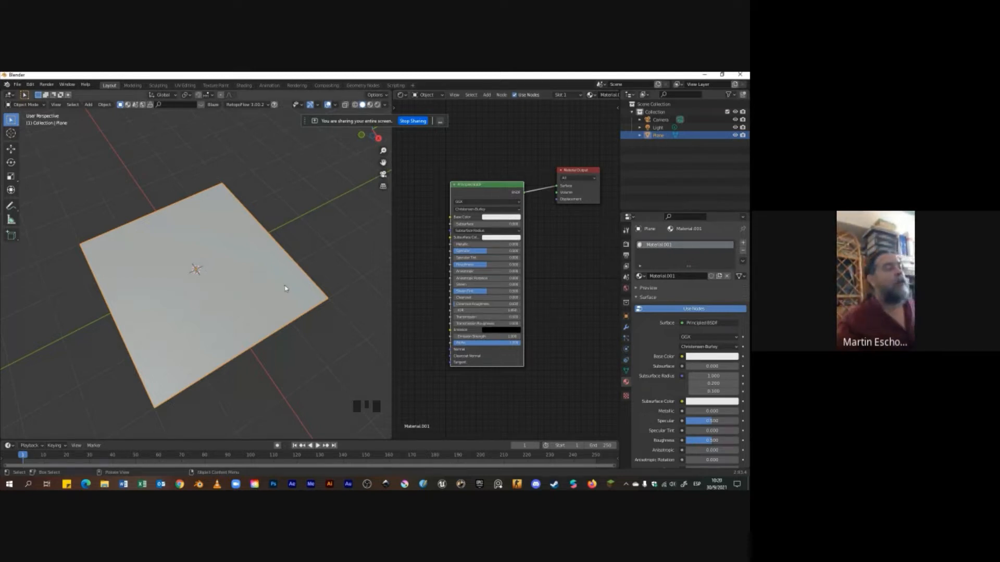
Set the Principled BSDF's Base Color to pink and switch the 3D viewport to Rendered shading
click(501, 216)
click(520, 166)
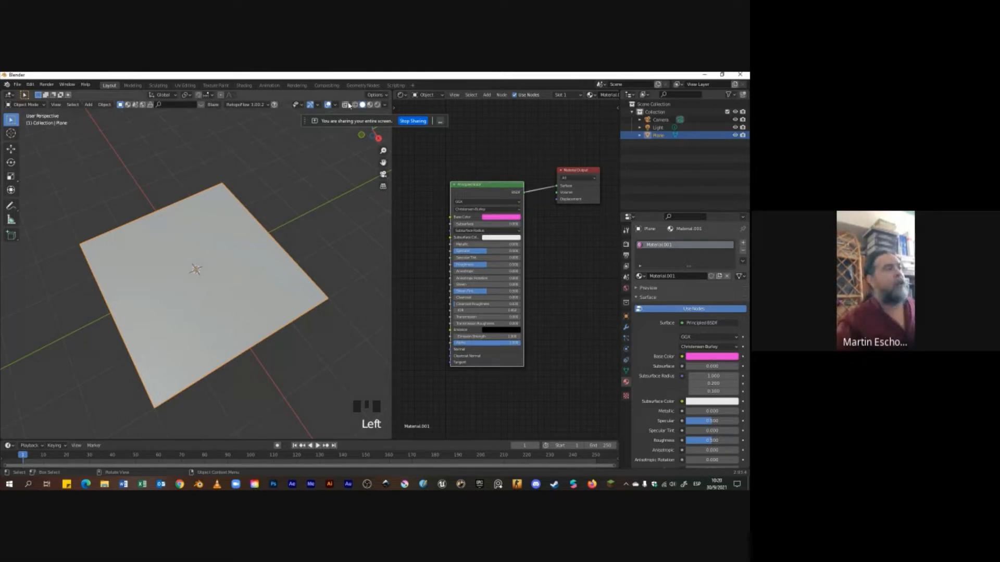
click(376, 105)
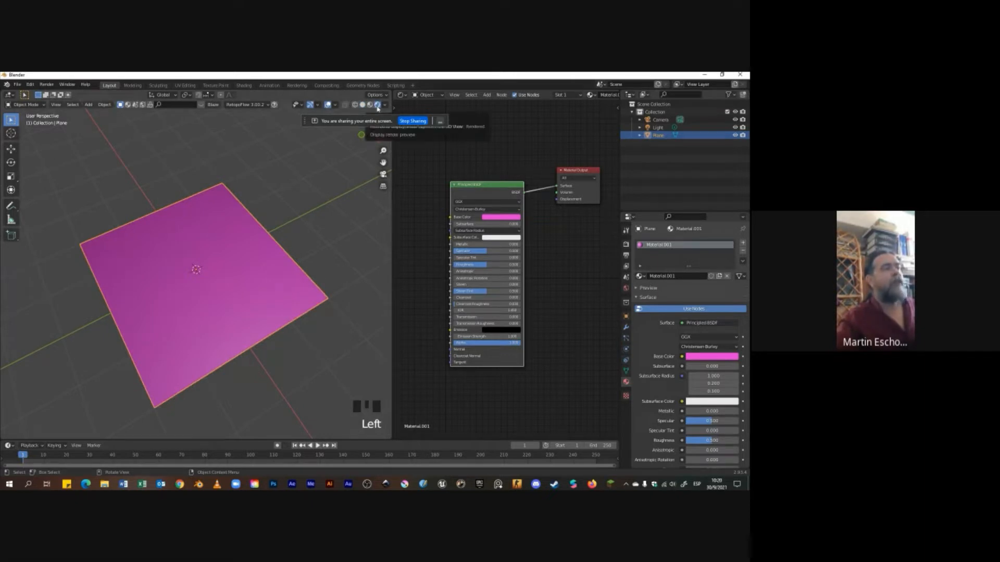
Compare the pink plane in Material Preview and Rendered shading, ending in Rendered, and inspect it from different angles
drag(303, 123, 311, 83)
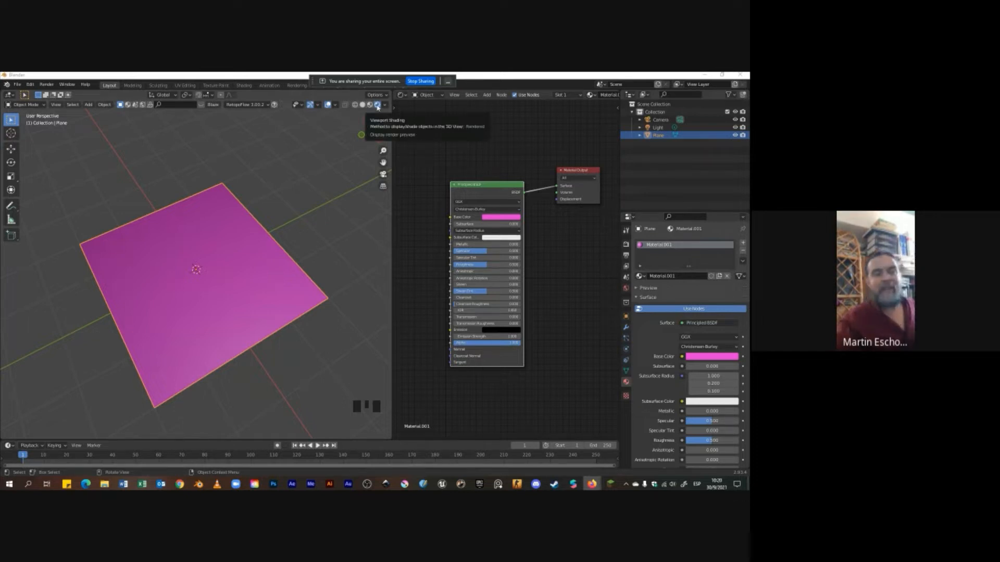
middle_drag(333, 219, 351, 163)
scroll(305, 279, up, 2)
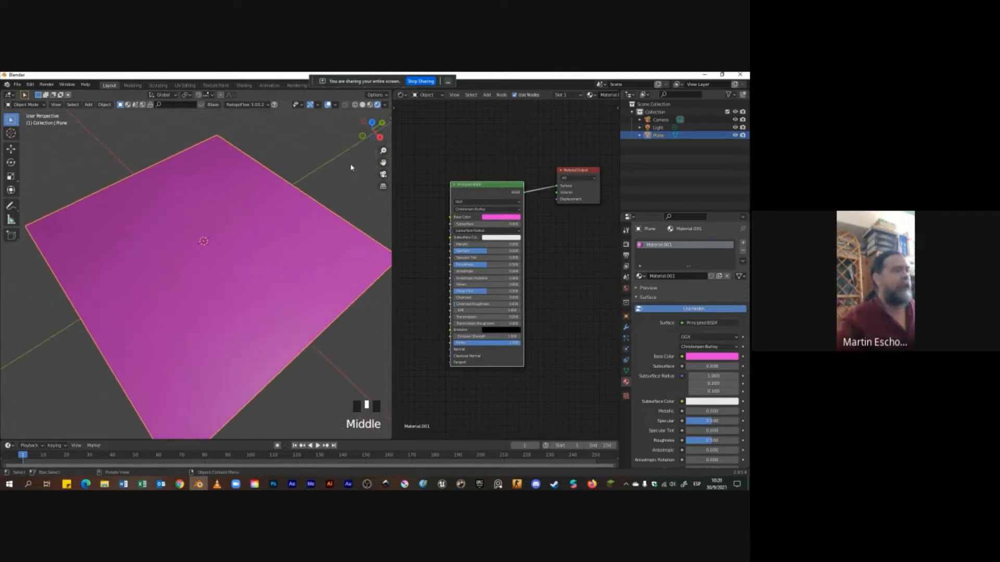
click(369, 105)
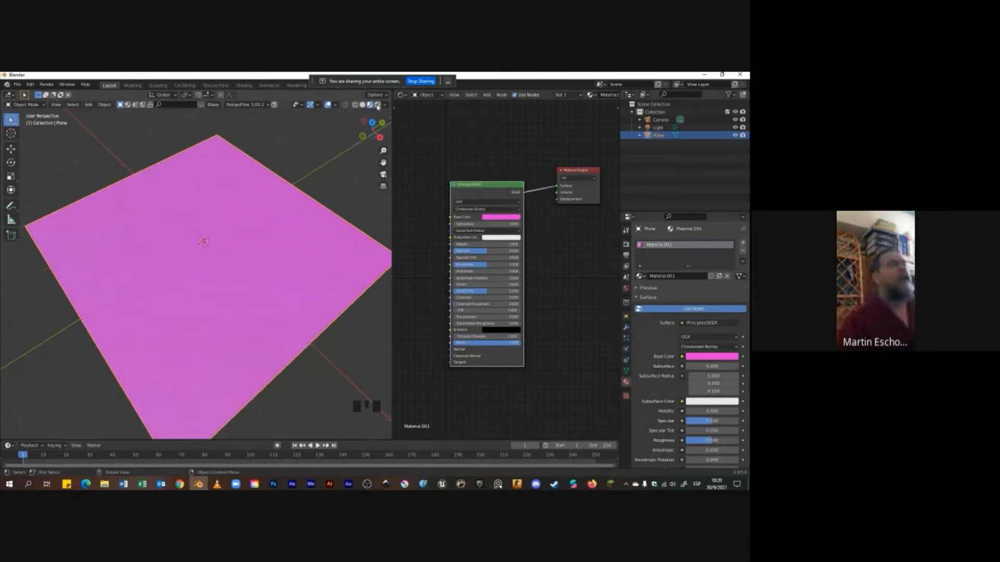
click(369, 105)
click(369, 106)
click(369, 105)
click(371, 106)
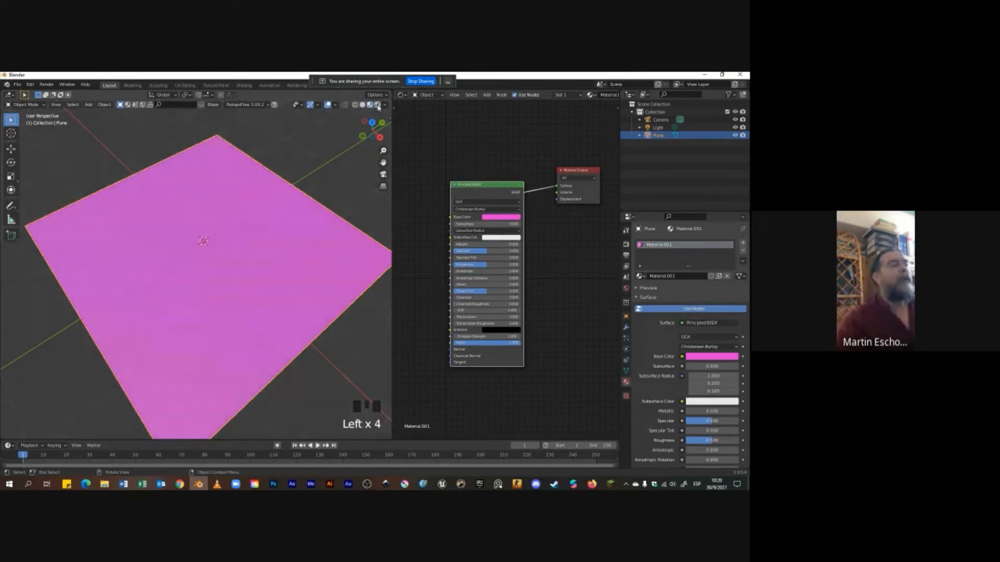
click(373, 107)
click(373, 107)
click(373, 106)
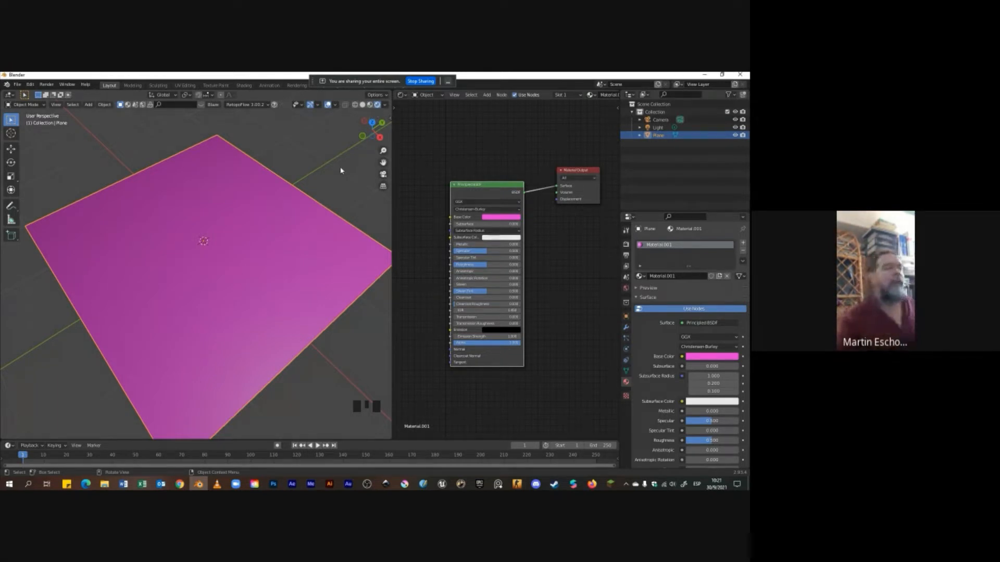
click(369, 105)
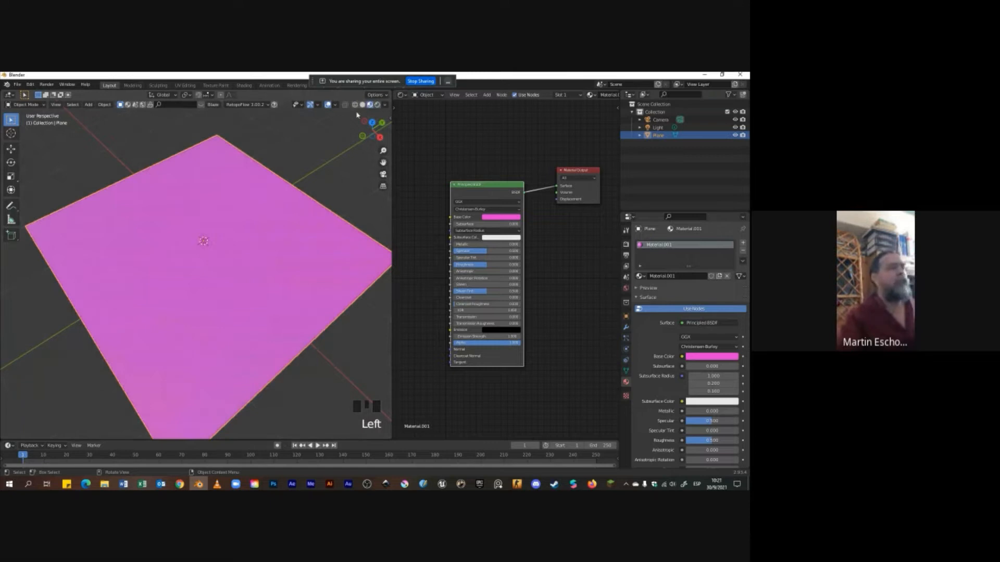
click(377, 105)
mouse_move(348, 183)
middle_down()
mouse_move(334, 205)
mouse_move(341, 269)
middle_up()
scroll(330, 224, down, 3)
scroll(329, 224, up, 2)
scroll(335, 261, up, 1)
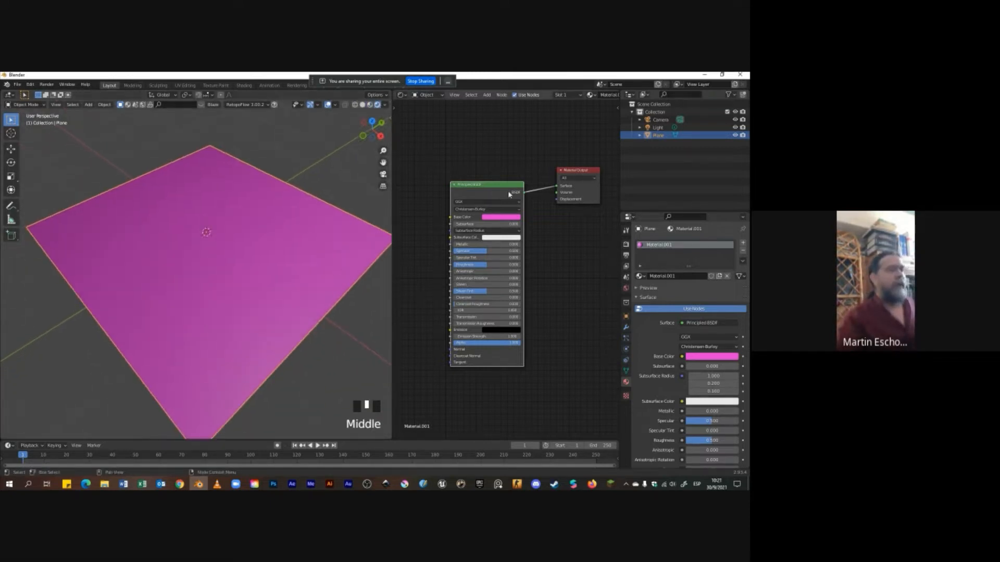
Move the Principled BSDF closer to the Material Output and raise the Material Output slightly above it
middle_drag(508, 195, 523, 194)
scroll(522, 195, down, 2)
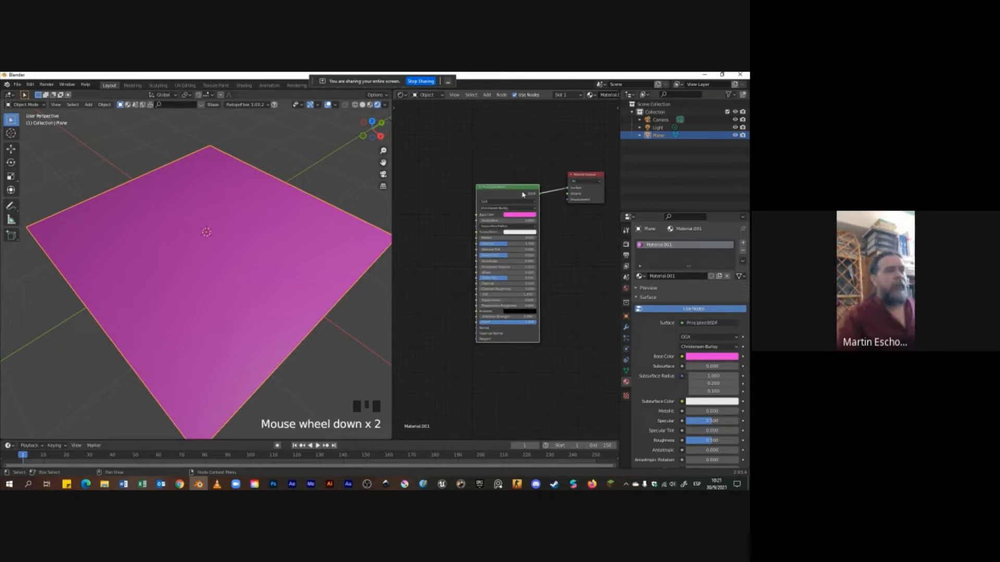
drag(523, 194, 528, 183)
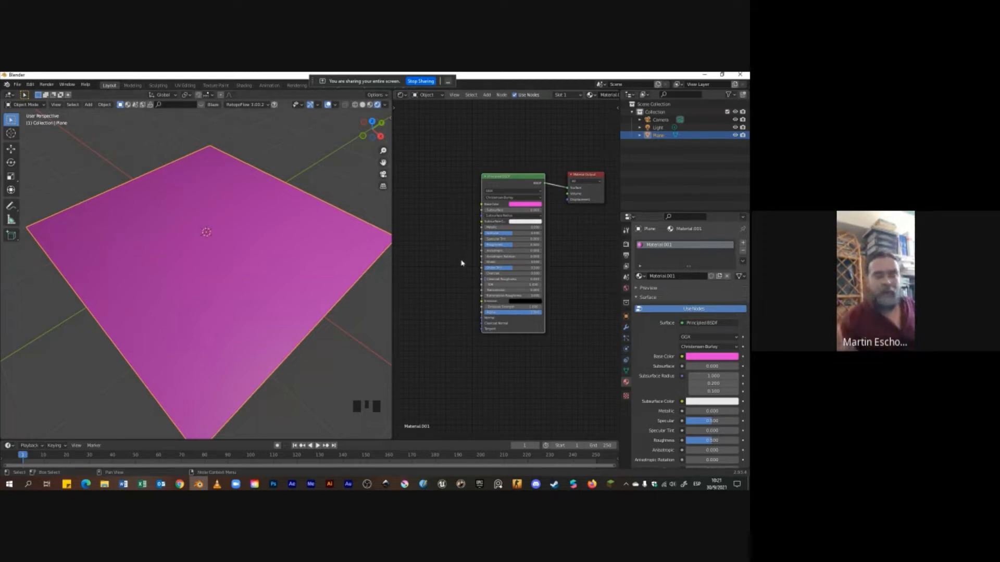
drag(518, 182, 524, 186)
drag(584, 177, 590, 164)
drag(527, 181, 535, 177)
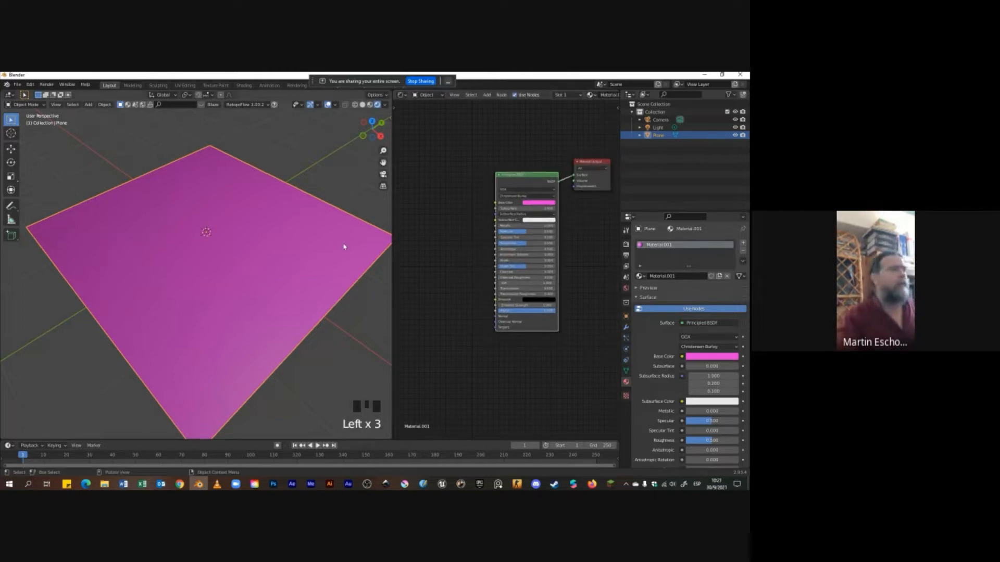
scroll(321, 254, down, 1)
middle_drag(322, 253, 324, 268)
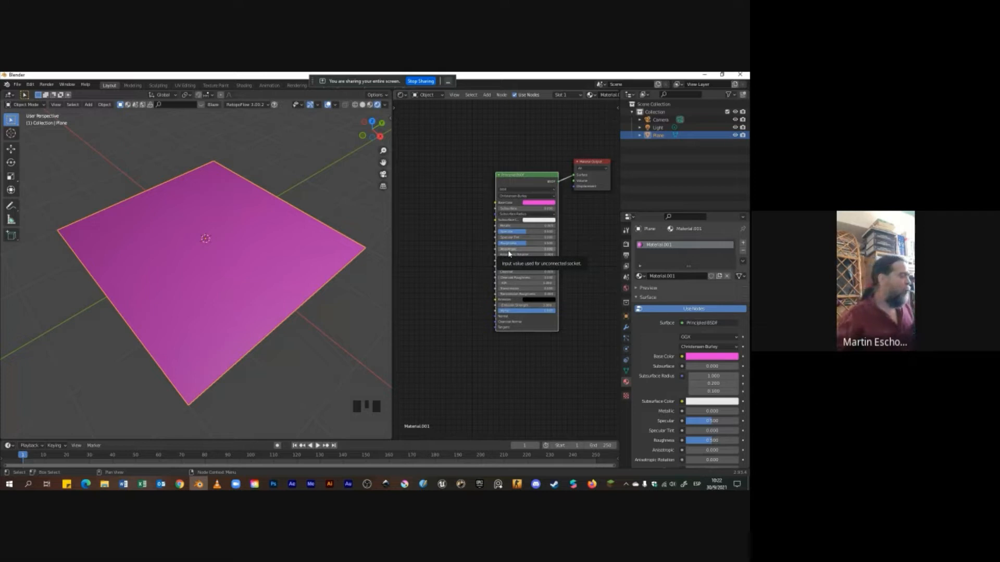
Look over the node categories available to add and raise the Principled BSDF level with the Material Output
middle_drag(484, 214, 462, 230)
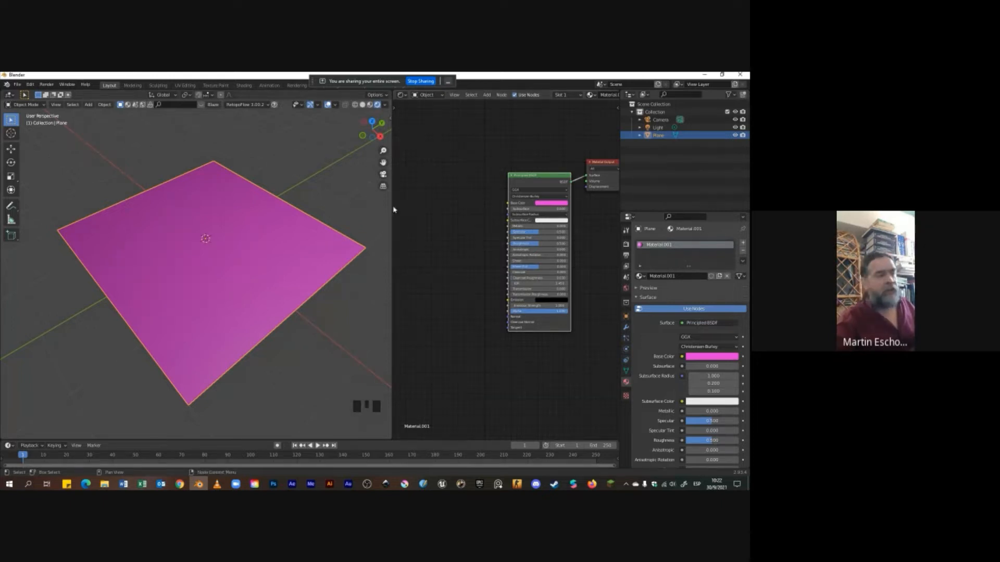
key(shift+a)
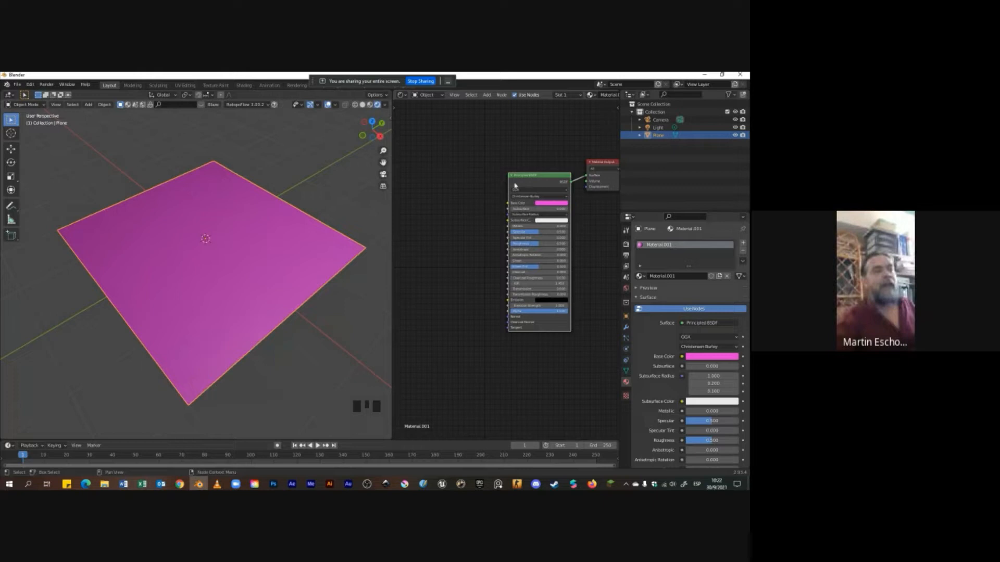
key(shift+a)
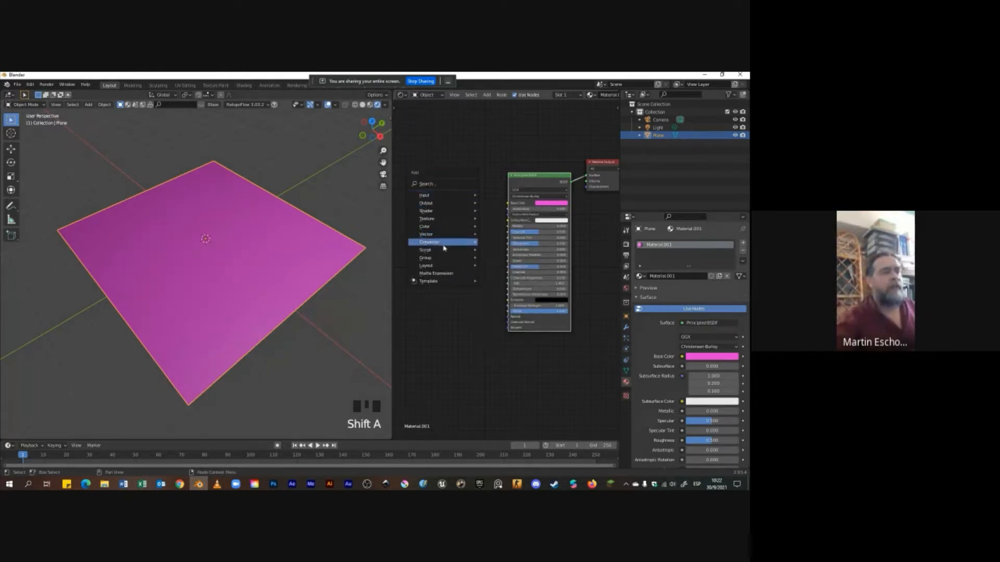
mouse_move(430, 212)
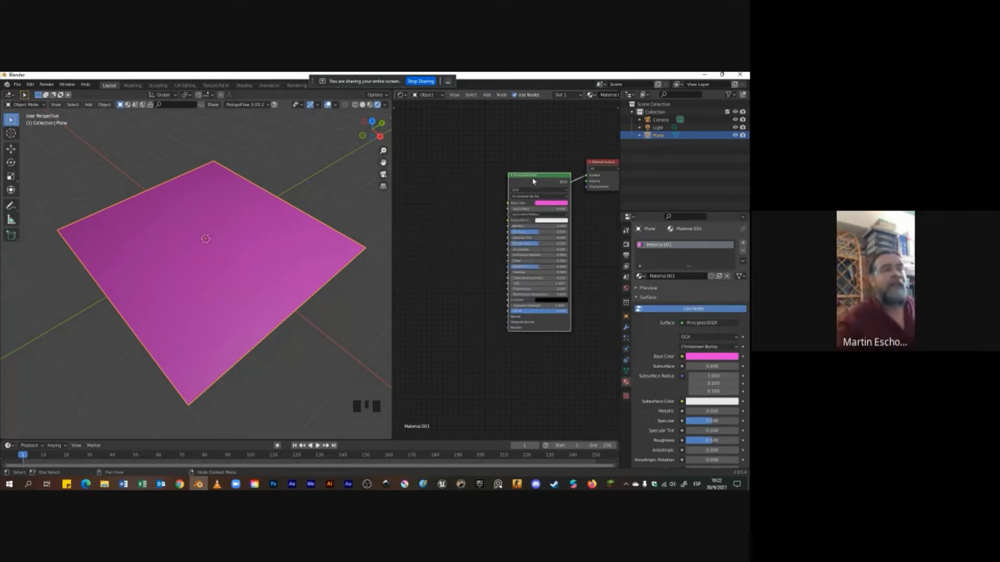
click(505, 271)
click(535, 167)
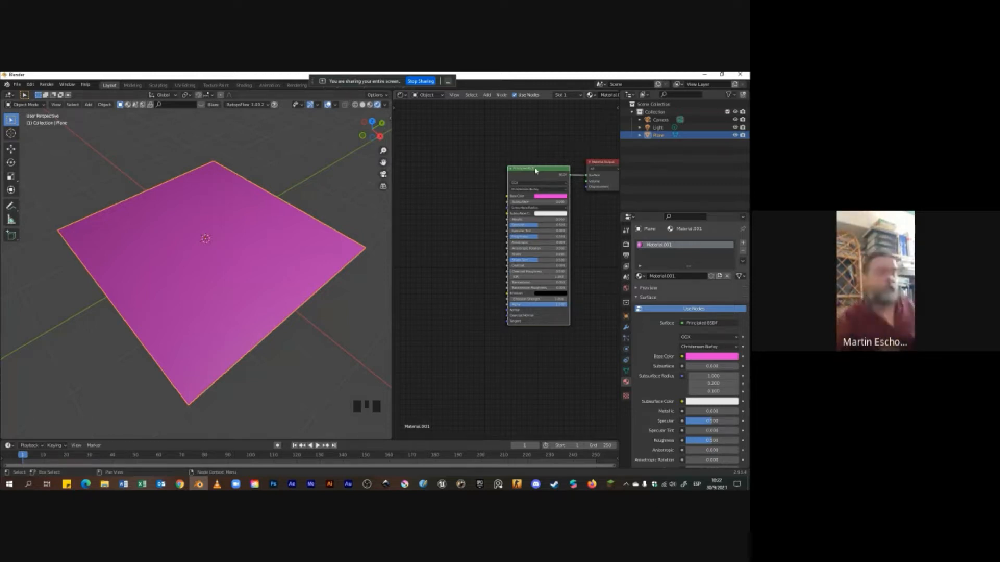
Add an Image Texture node before the Principled BSDF, shift it aside and delete it
key(shift+a)
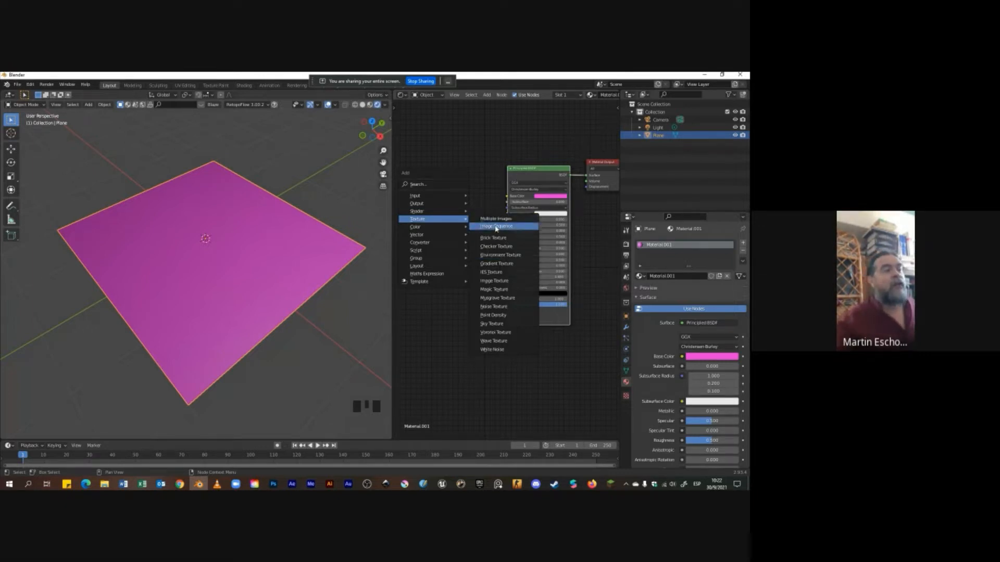
click(495, 284)
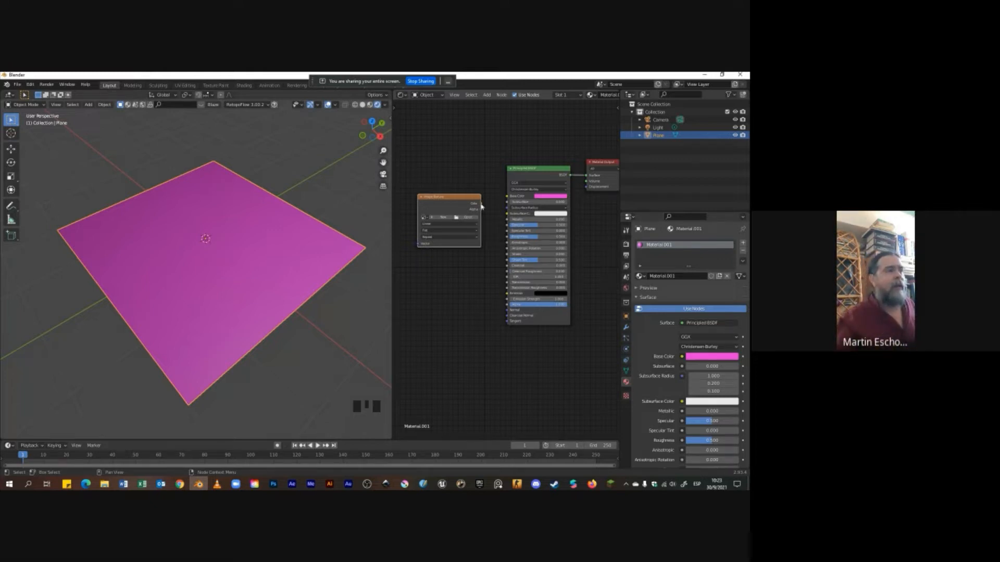
drag(481, 206, 466, 204)
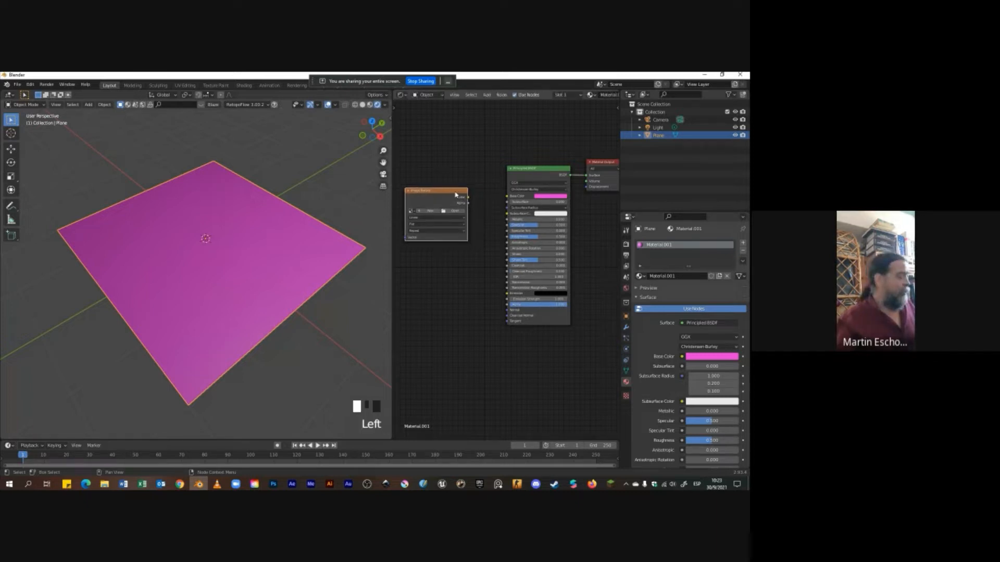
key(x)
Add a Wave Texture node before the Principled BSDF and connect its Color output to the Base Color
key(shift+a)
mouse_move(458, 191)
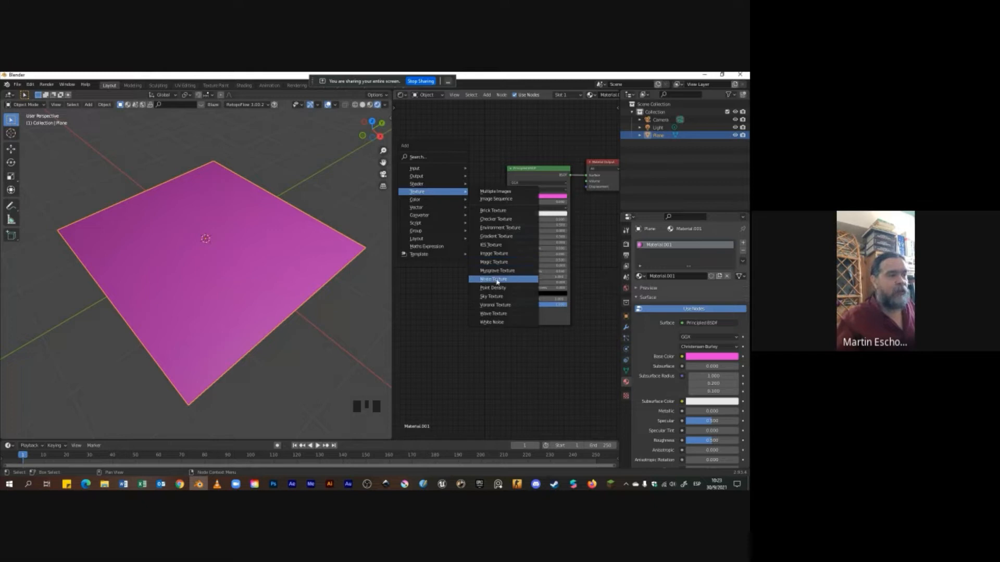
click(497, 313)
click(447, 194)
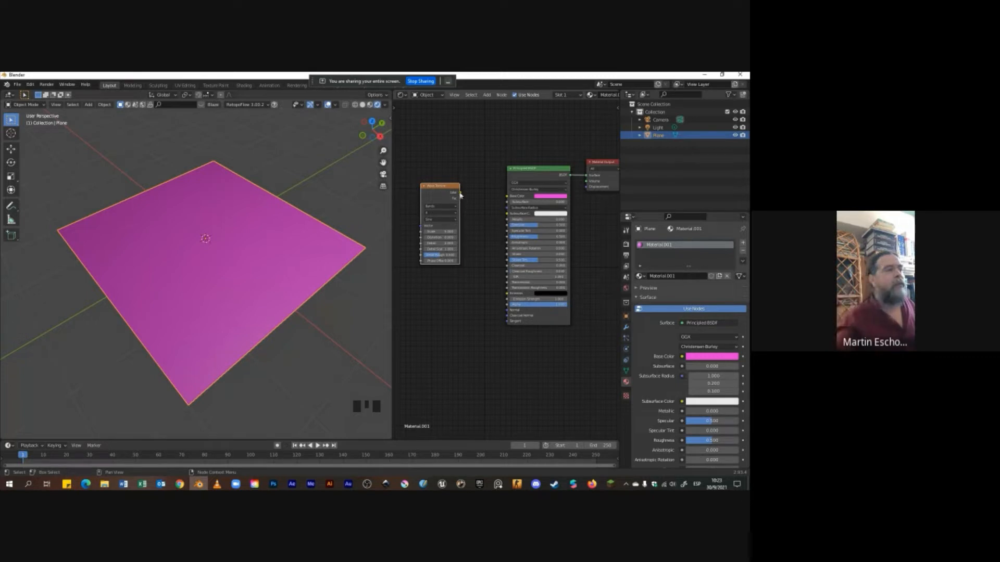
drag(460, 193, 508, 201)
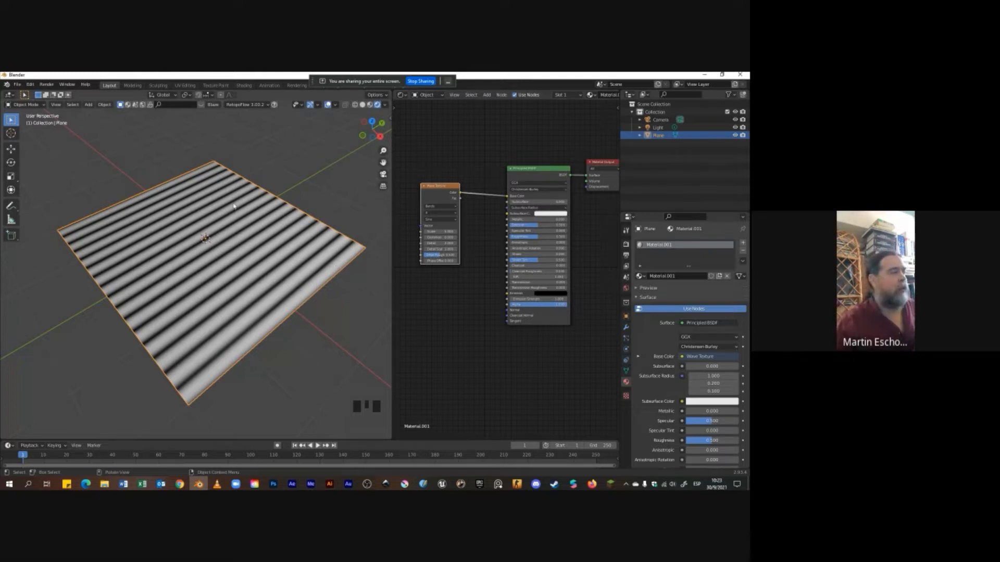
middle_drag(334, 269, 326, 266)
scroll(319, 266, up, 2)
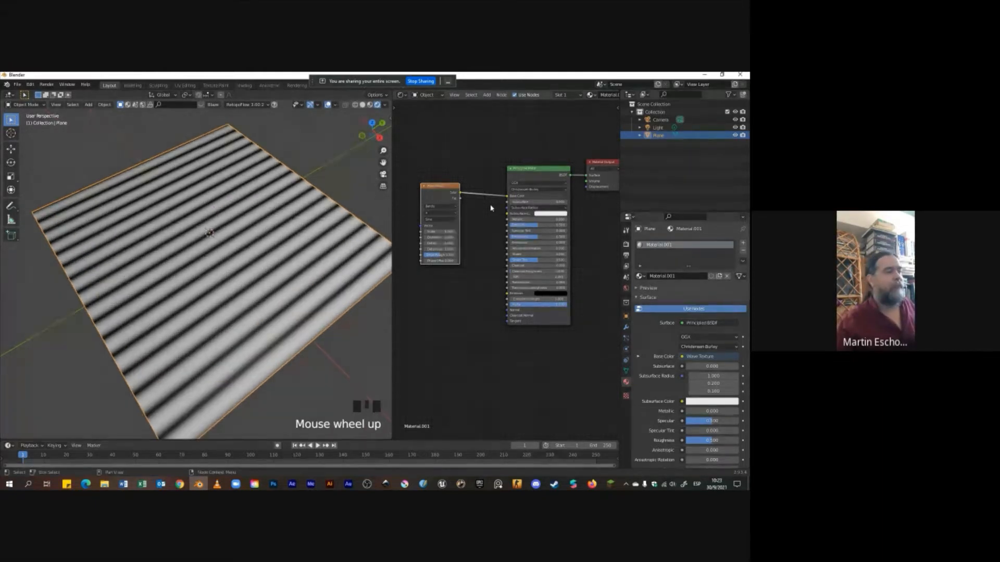
Rearrange the Wave Texture, Principled BSDF and Material Output nodes higher up, with the texture spaced away from the BSDF
middle_drag(507, 203, 503, 207)
drag(440, 199, 444, 192)
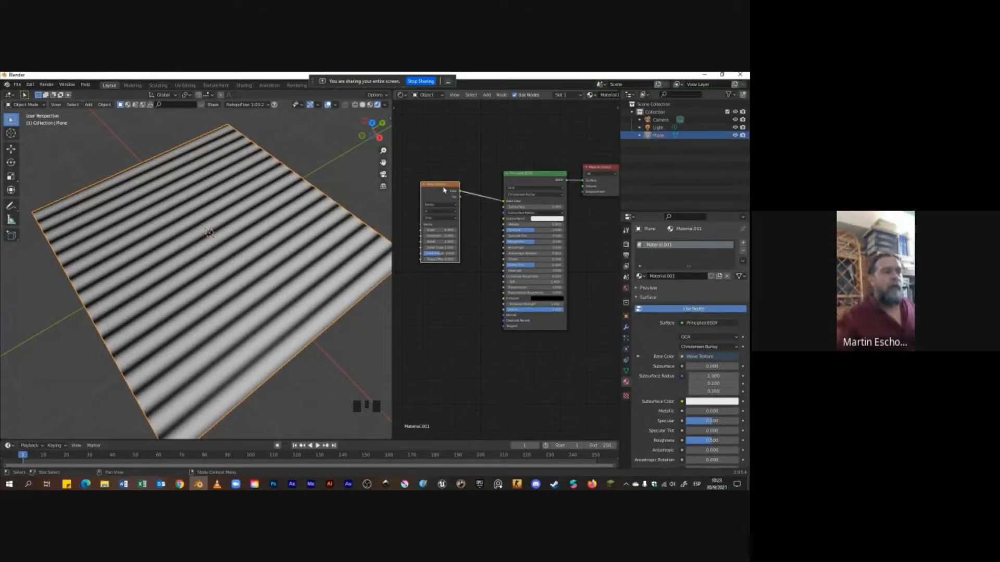
drag(444, 190, 454, 185)
click(549, 180)
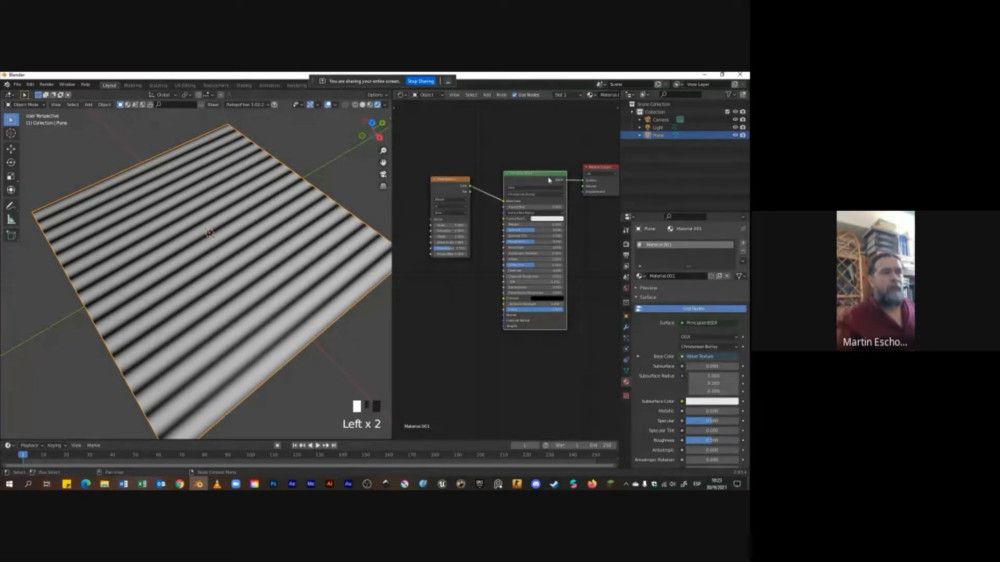
drag(549, 180, 548, 158)
drag(599, 168, 597, 157)
drag(454, 179, 434, 160)
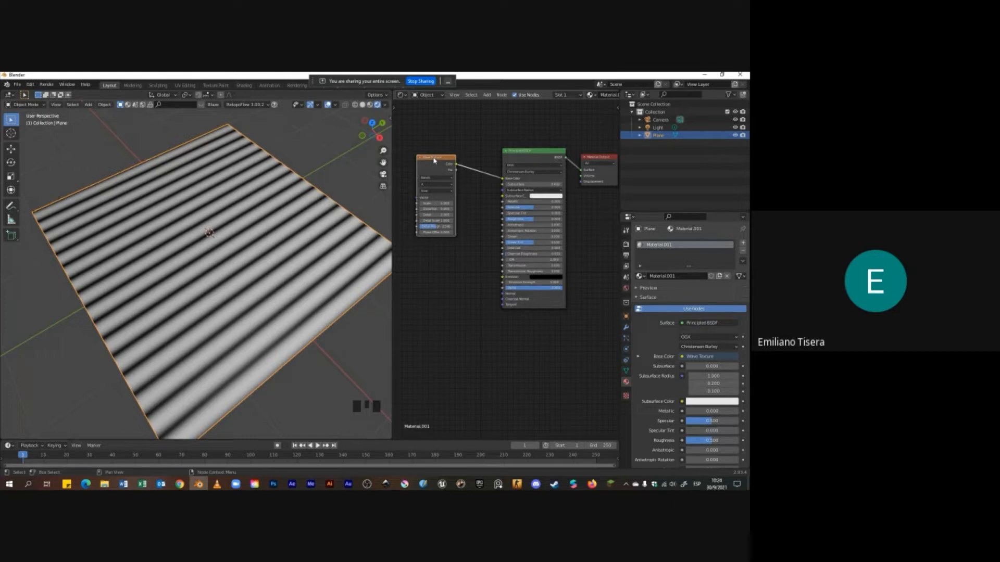
Collapse and re-expand the Principled BSDF node, and move the Wave Texture closer to it
middle_drag(574, 127, 576, 134)
click(509, 159)
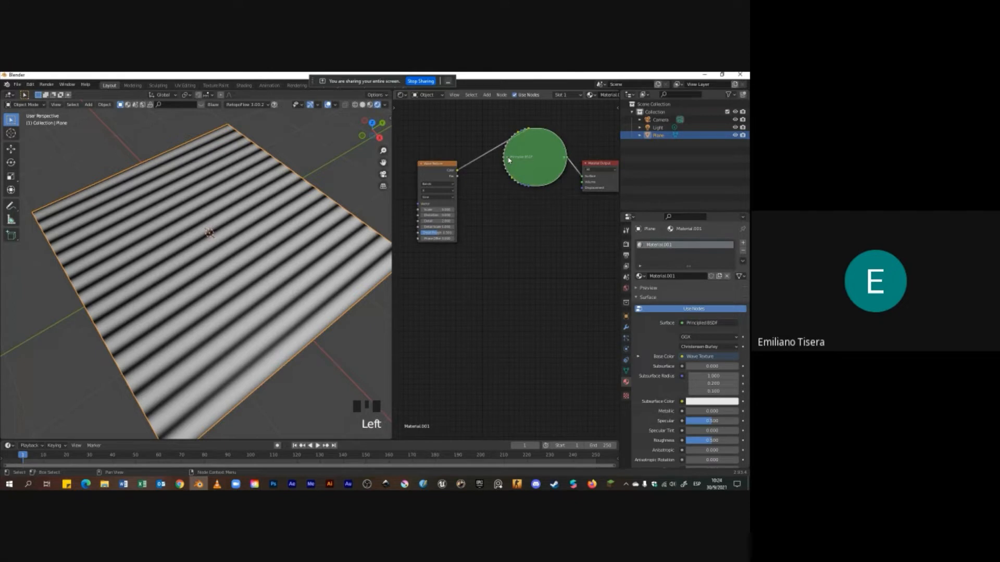
click(509, 159)
drag(431, 163, 445, 160)
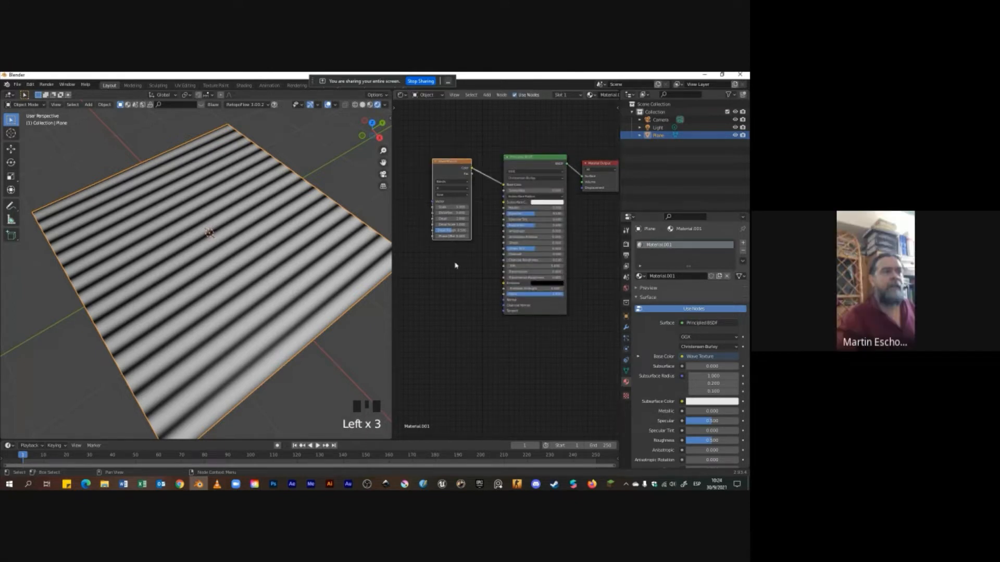
Select the Principled BSDF, Material Output and Wave Texture nodes in turn, and nudge the Principled BSDF slightly up toward the texture
mouse_move(541, 249)
middle_down()
mouse_move(527, 258)
mouse_move(543, 257)
mouse_move(532, 248)
middle_up()
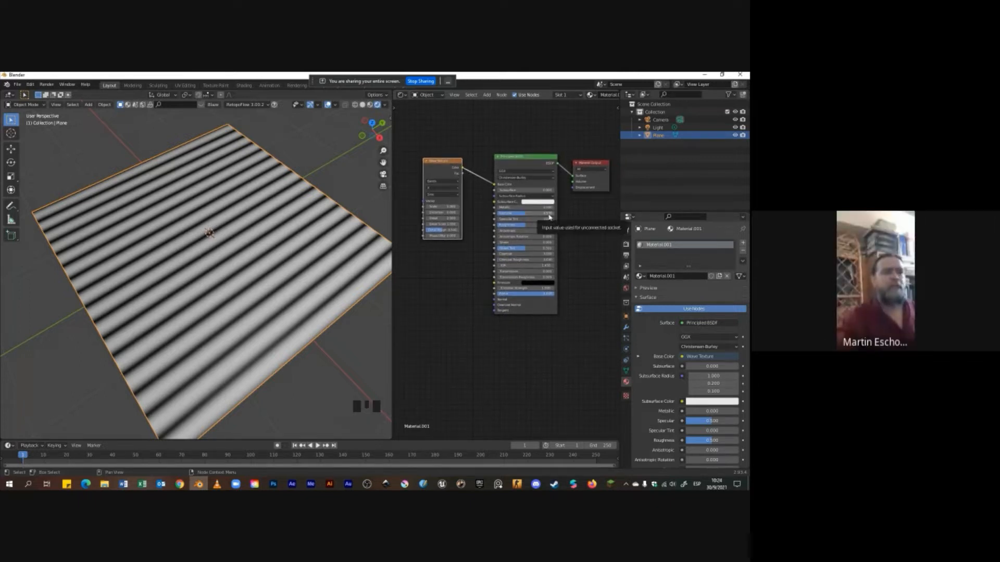
click(537, 169)
click(592, 163)
click(452, 164)
click(519, 162)
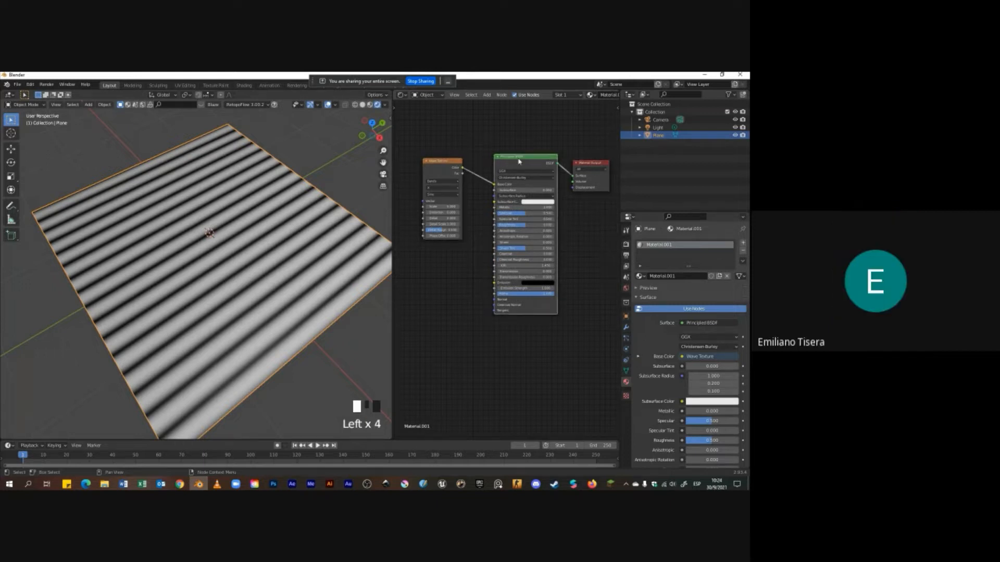
click(591, 164)
click(505, 166)
click(451, 166)
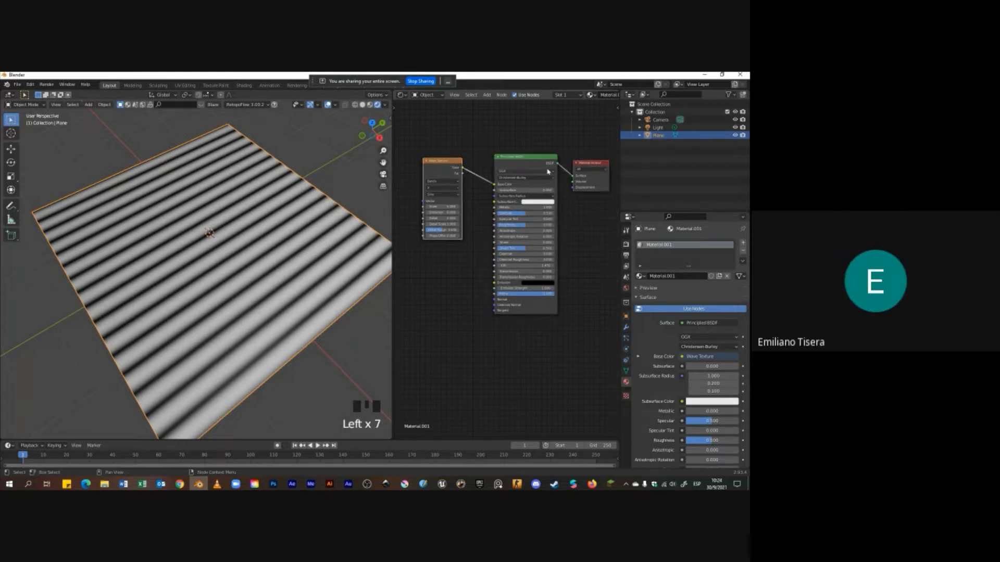
drag(547, 171, 543, 168)
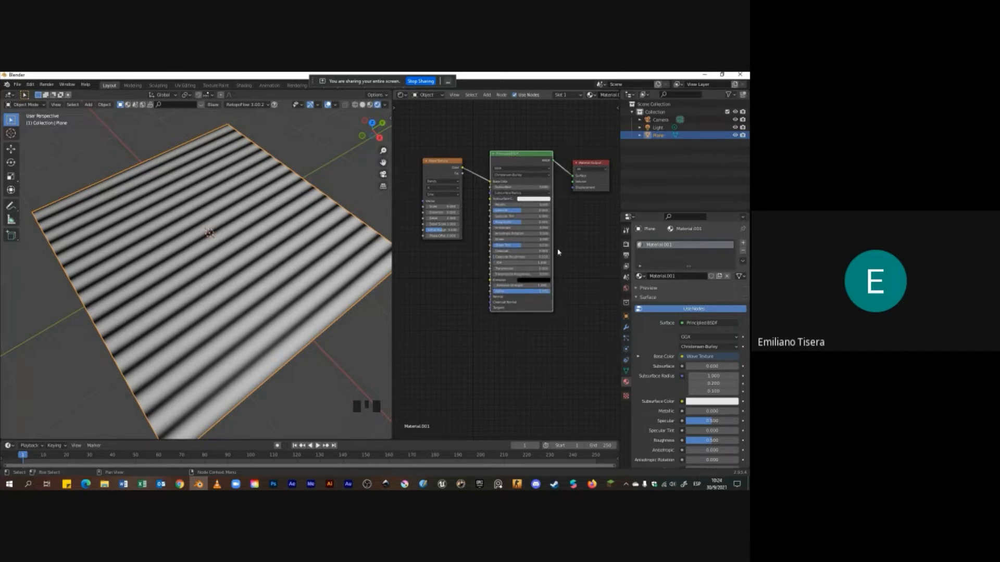
middle_drag(557, 253, 458, 246)
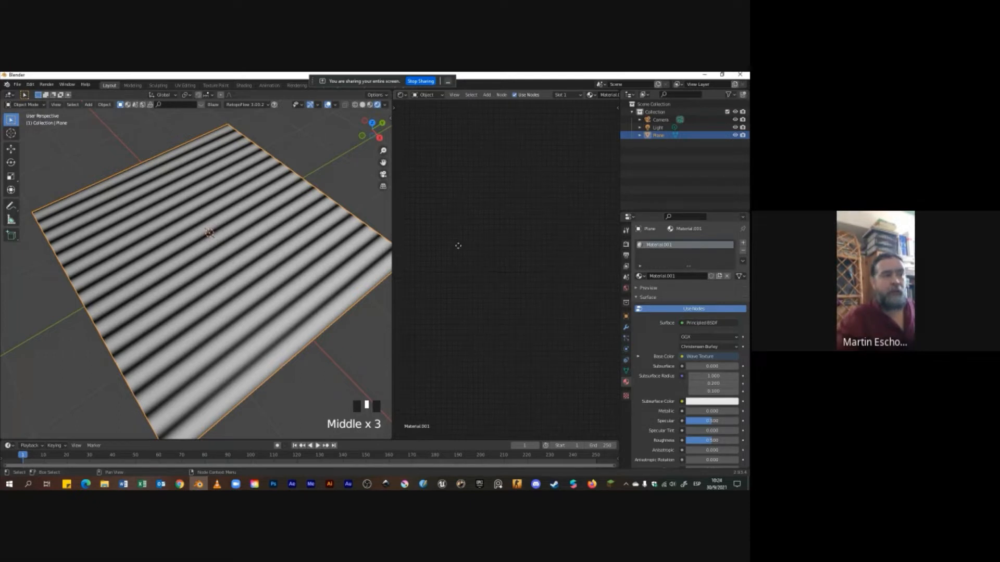